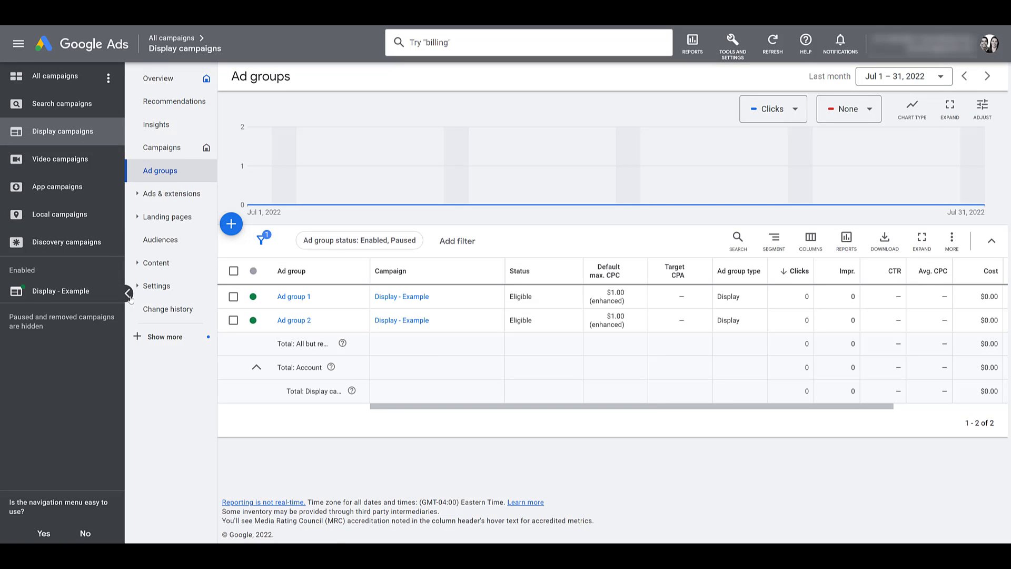
Collapse the campaigns sidebar on the Display campaigns Ad groups page to show more columns
left_click(128, 293)
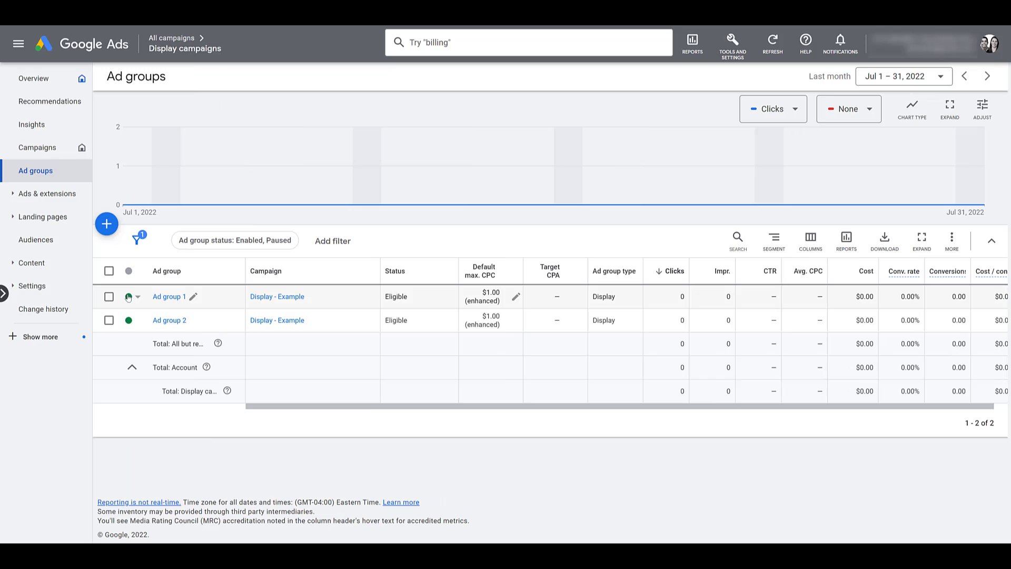
Open Ad group 1 from the ad groups table
left_click(168, 297)
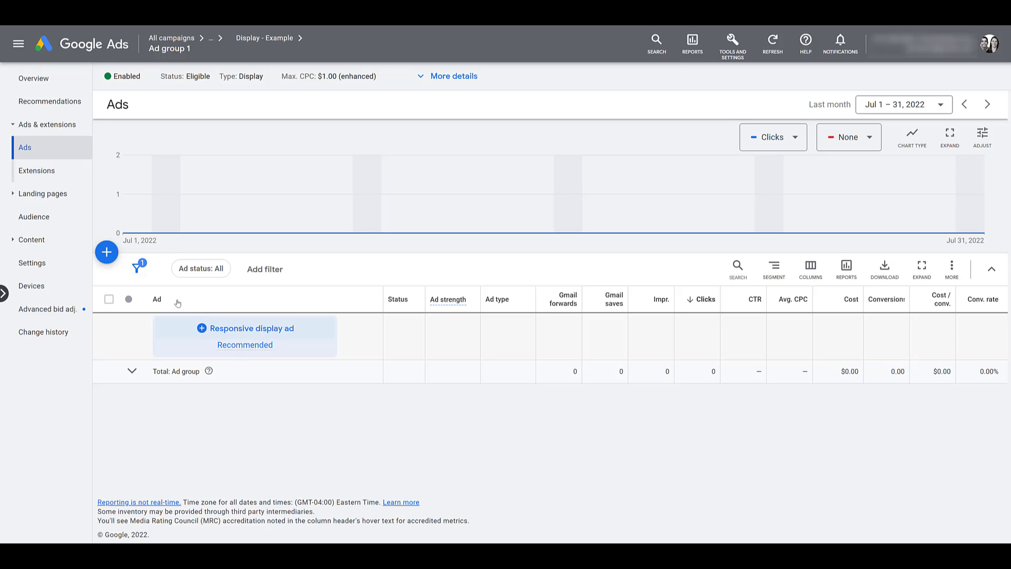
Begin a new responsive display ad in Ad group 1 with + Create ad
left_click(106, 252)
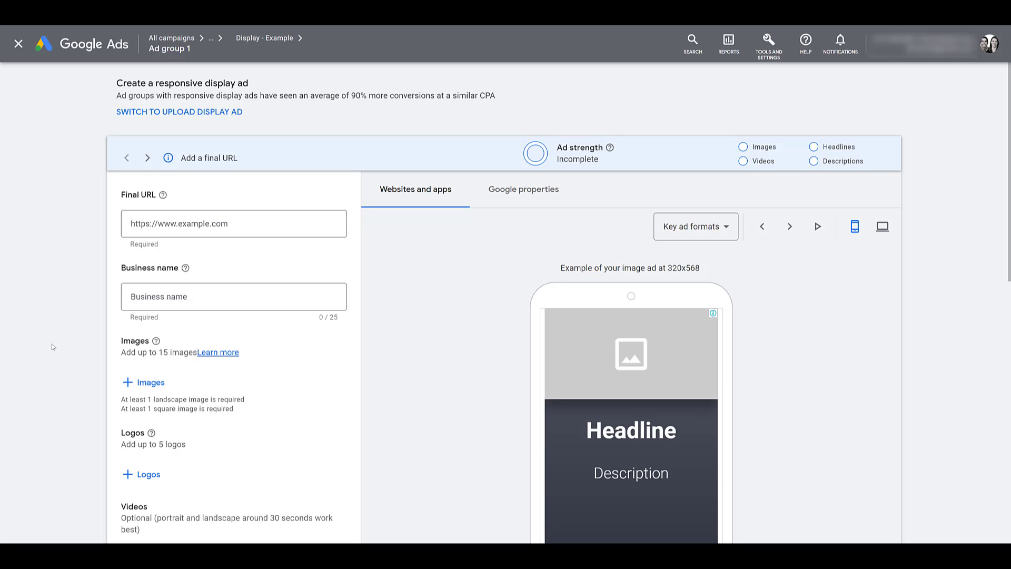
left_click(167, 227)
type("https://paidmediapros.com")
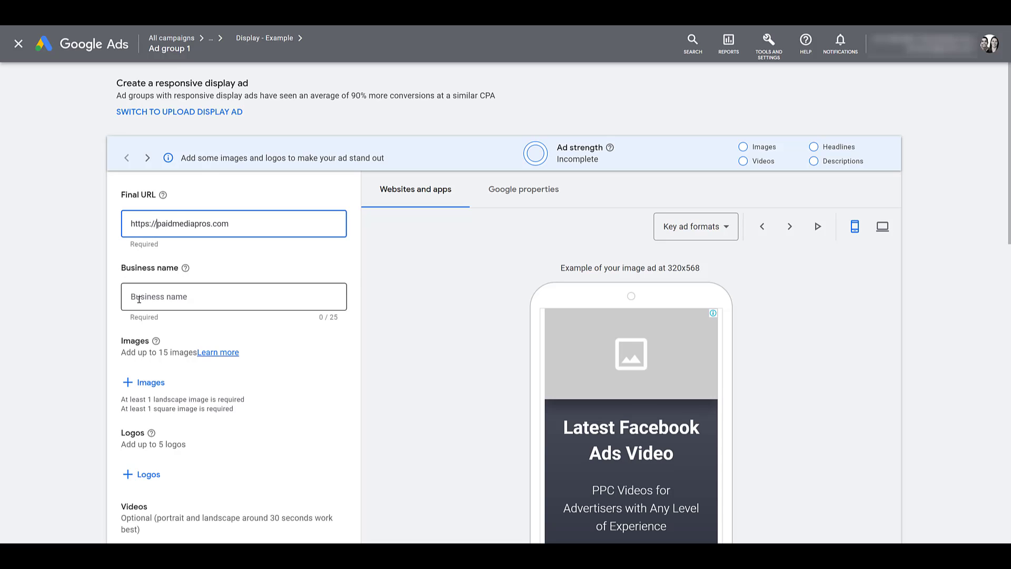
left_click(139, 299)
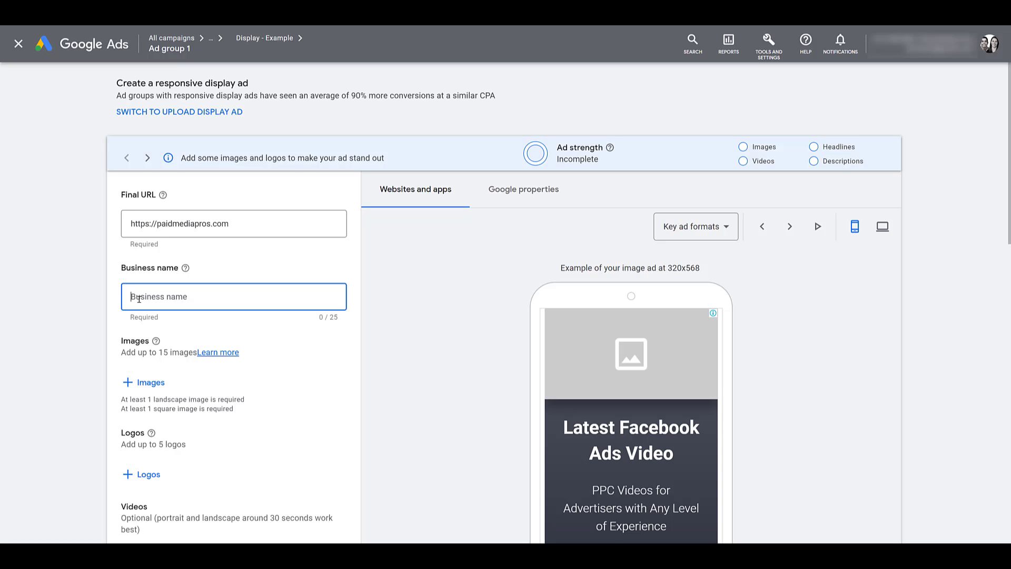
type("Paid Media Pros")
Browse the ad's scanned-website and stock images, search stock for 'advertising', then return to the asset library
left_click(147, 384)
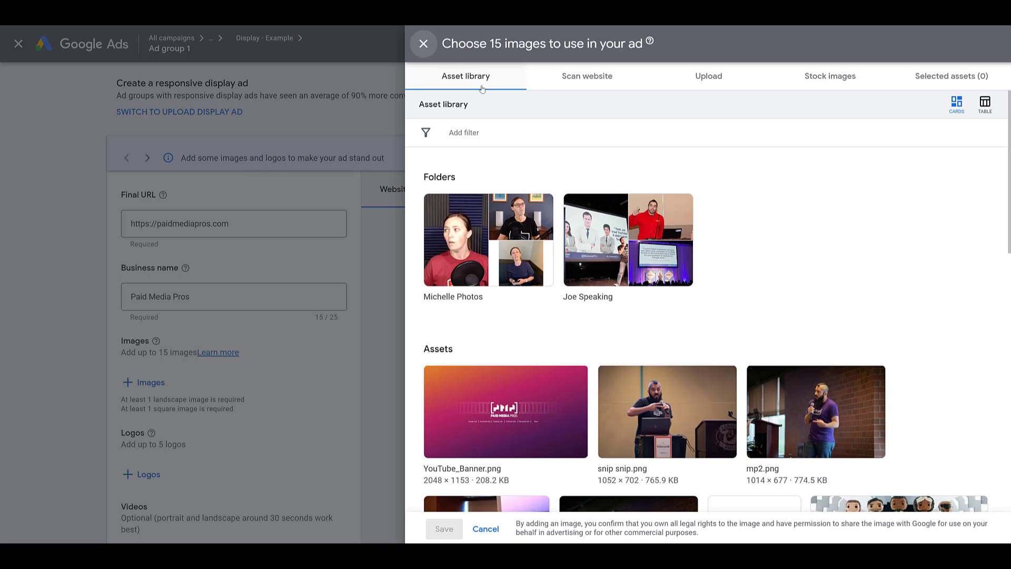
left_click(598, 87)
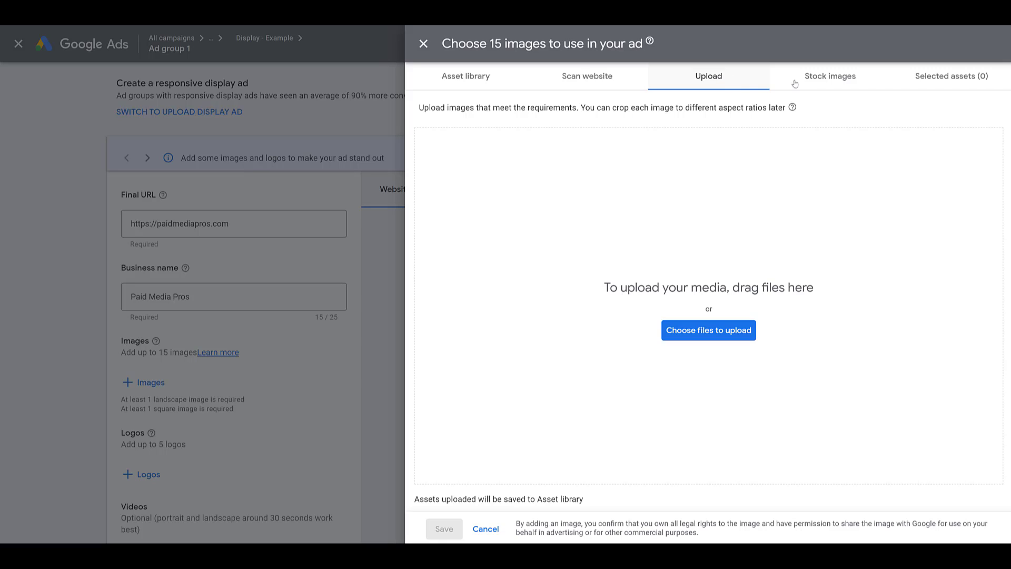
left_click(819, 83)
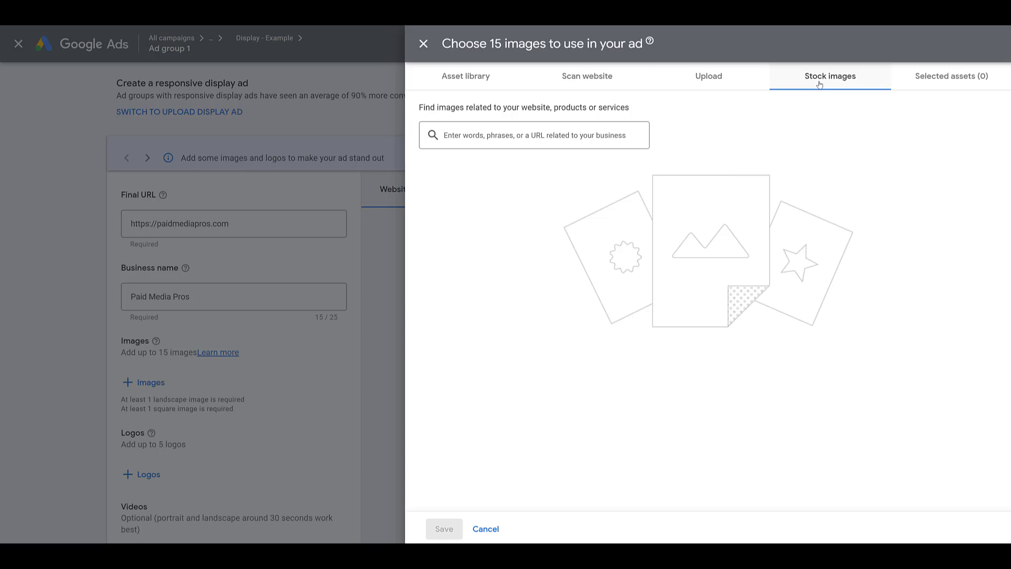
left_click(611, 147)
type("advertising")
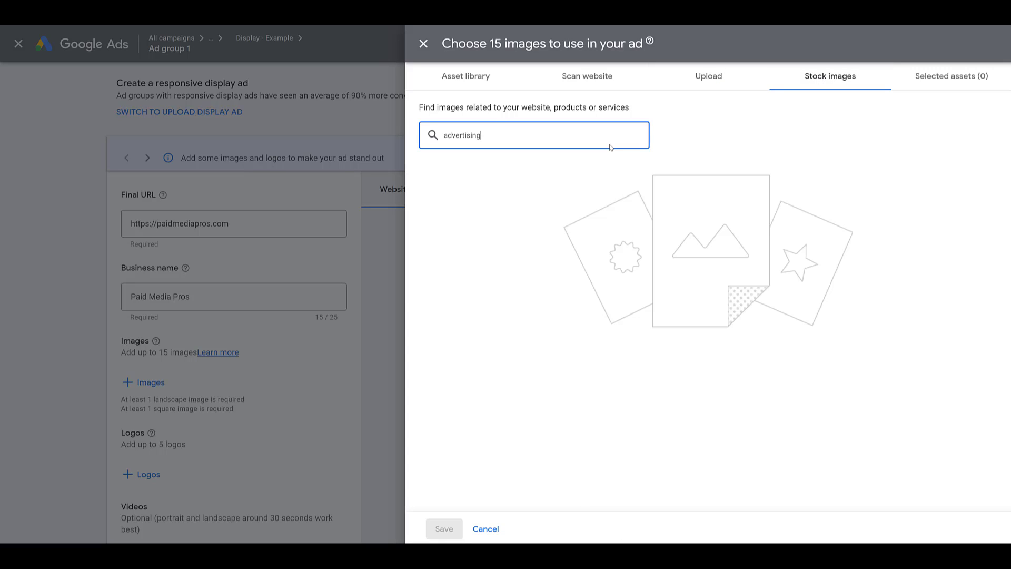
key("Return")
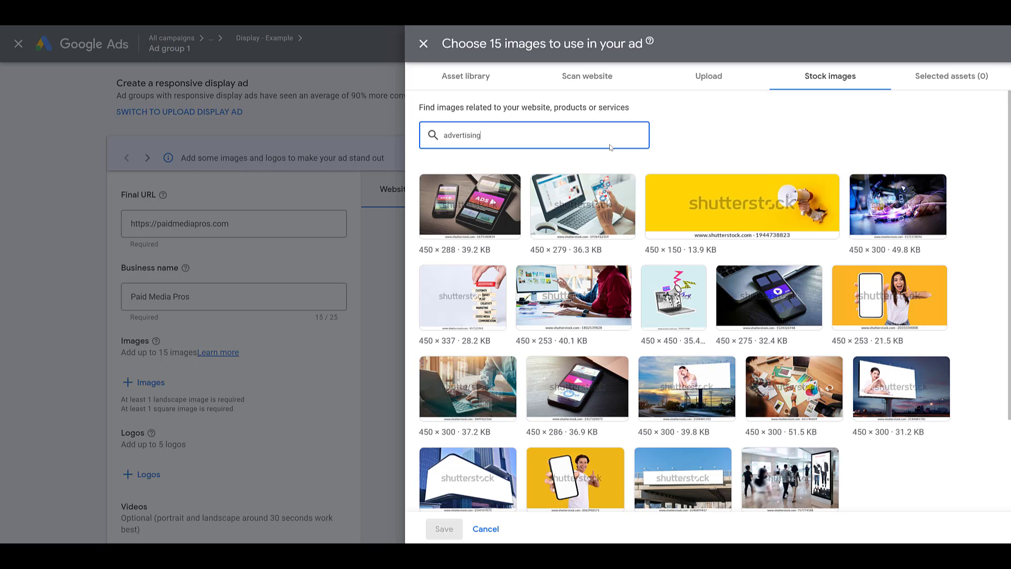
left_click(479, 85)
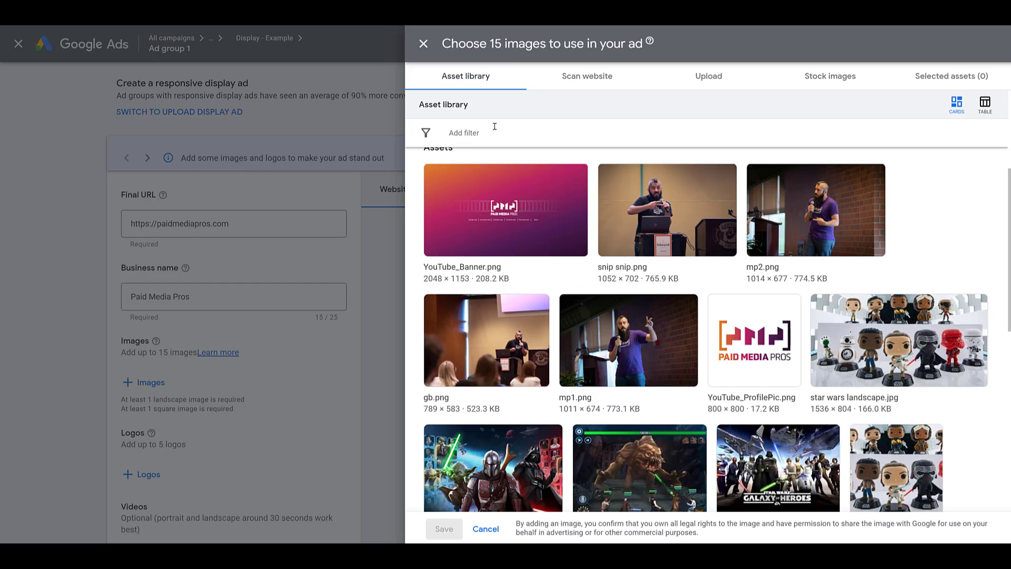
Select YouTube_Banner.png and mp2.png, tightening mp2's landscape crop around the speaker
left_click(465, 196)
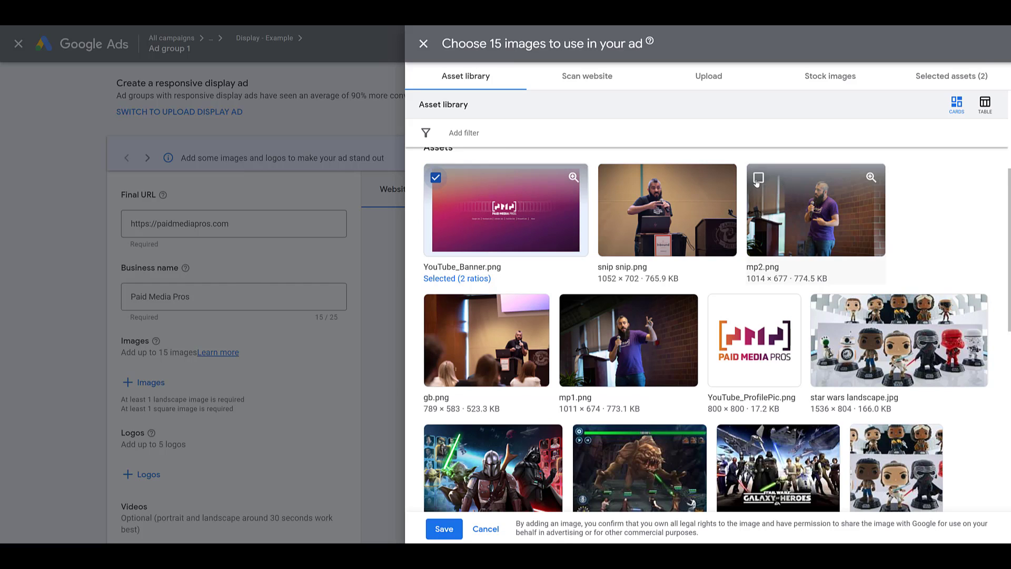
left_click(758, 178)
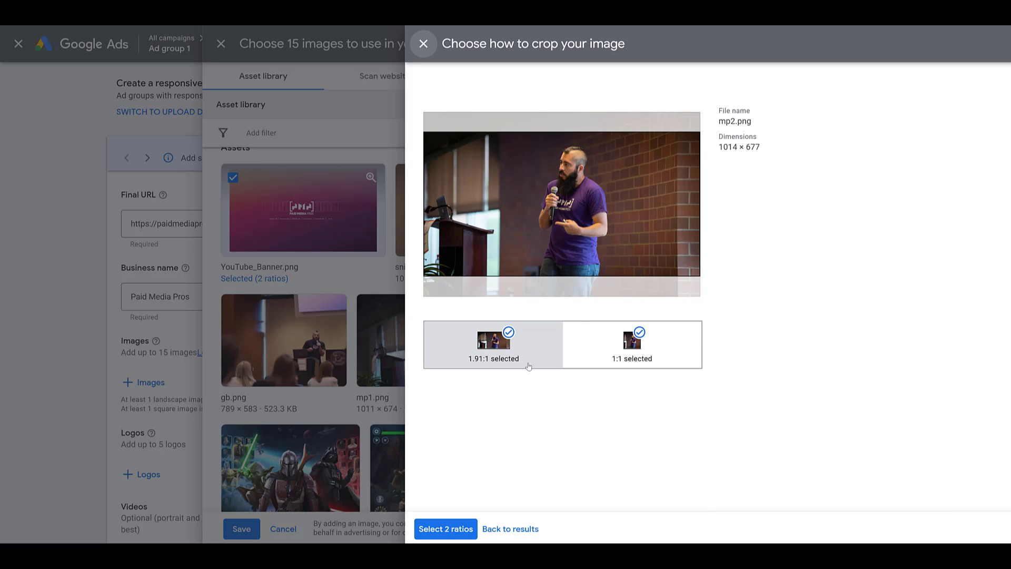
mouse_move(544, 231)
mouse_move(544, 231)
left_mouse_down()
mouse_move(545, 211)
mouse_move(546, 230)
left_mouse_up()
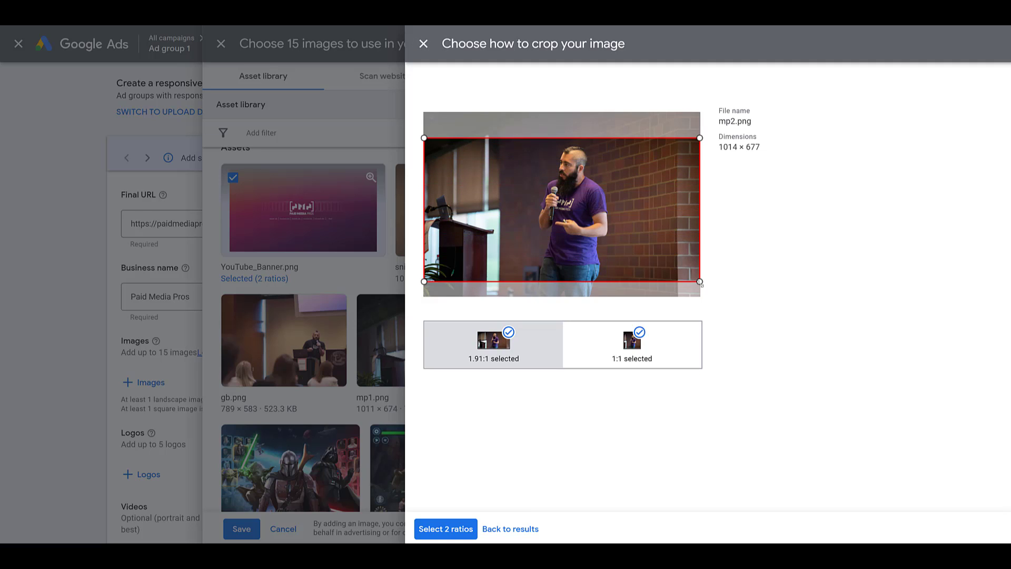
left_click_drag(700, 283, 622, 231)
left_click_drag(562, 207, 598, 208)
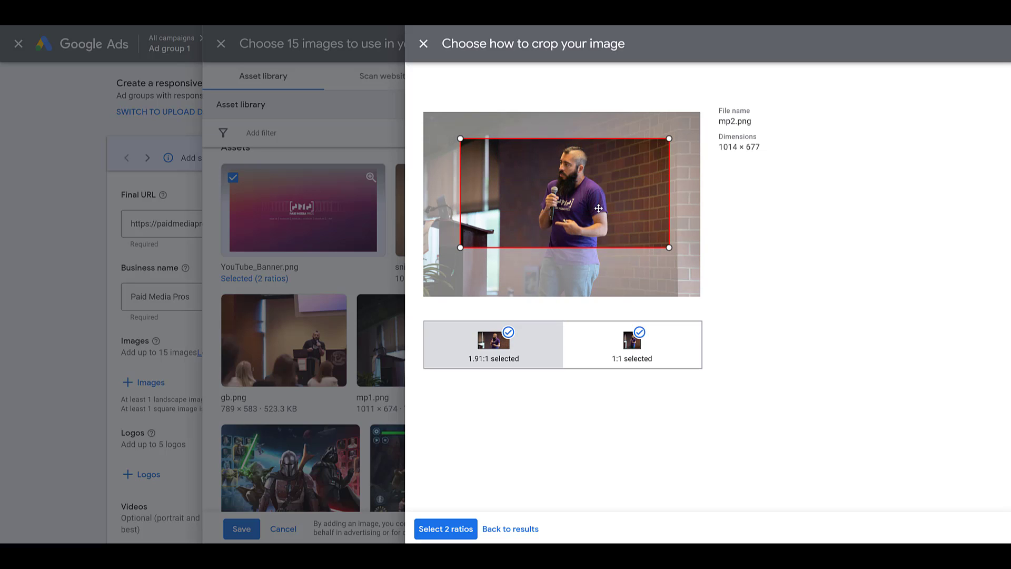
left_click(445, 529)
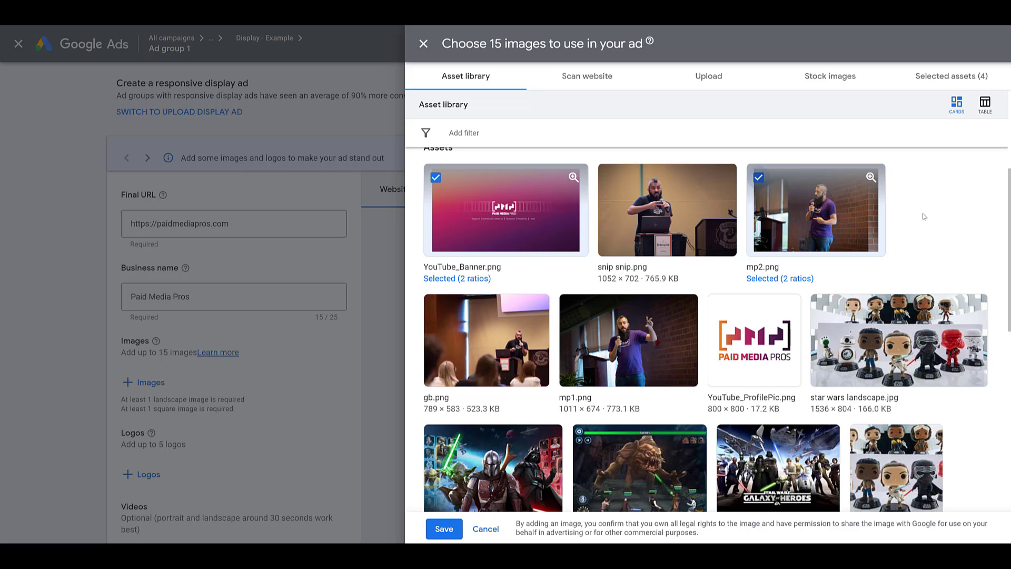
Add a conference stage photo from the speaking folder in both crops and save the images
scroll(925, 218, "down", 10)
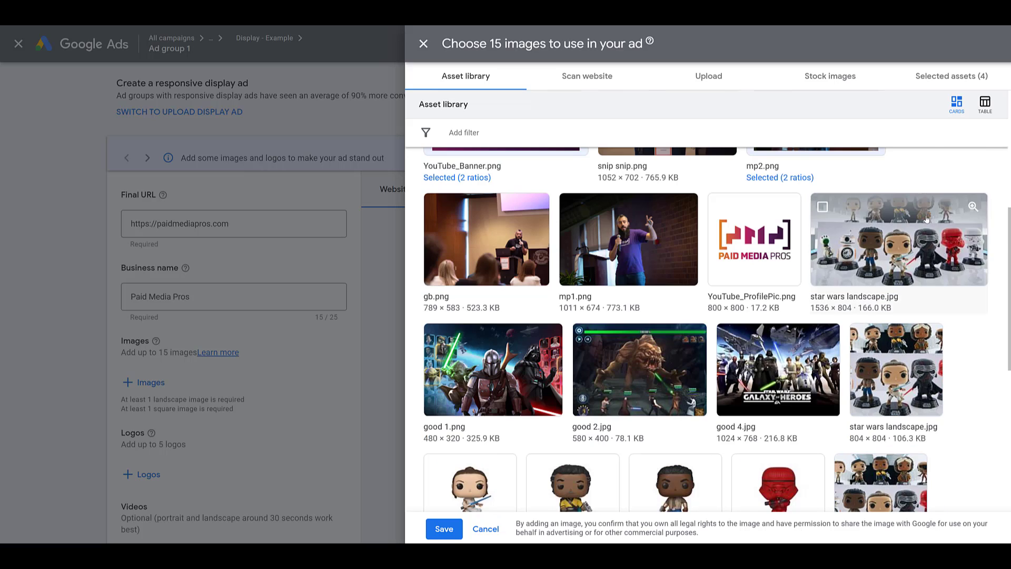
scroll(925, 217, "up", 10)
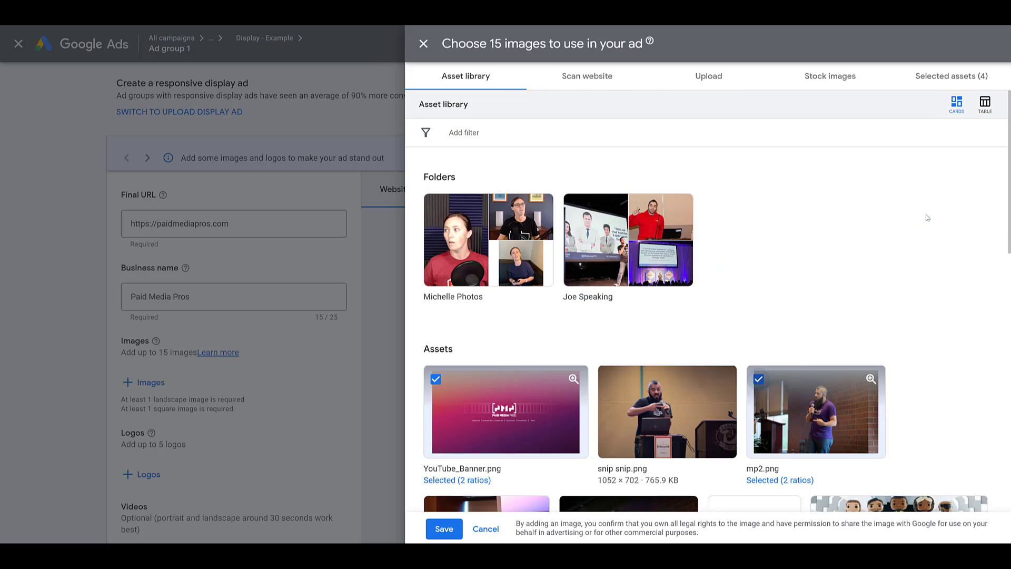
left_click(660, 269)
left_click(733, 266)
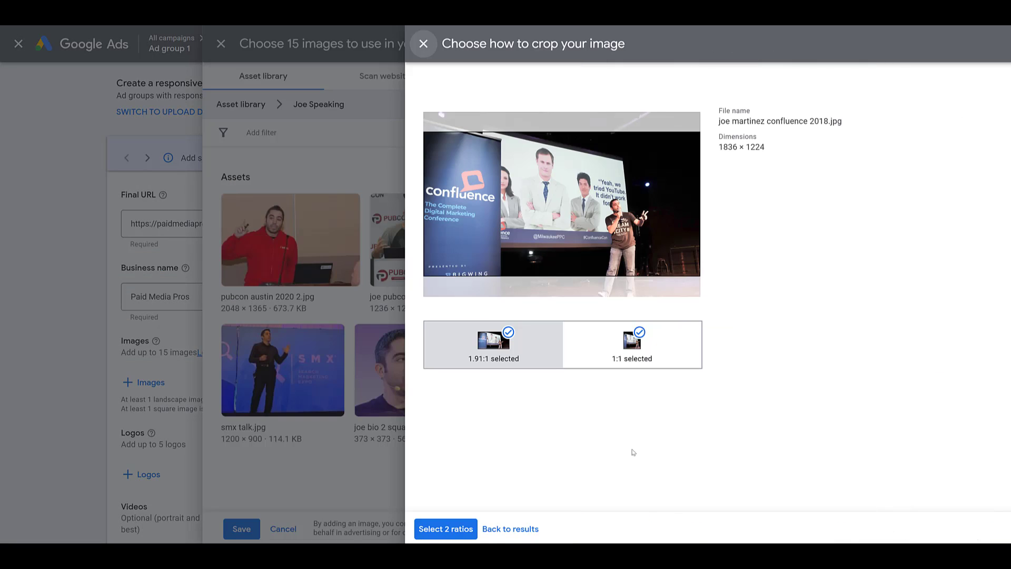
left_click(454, 533)
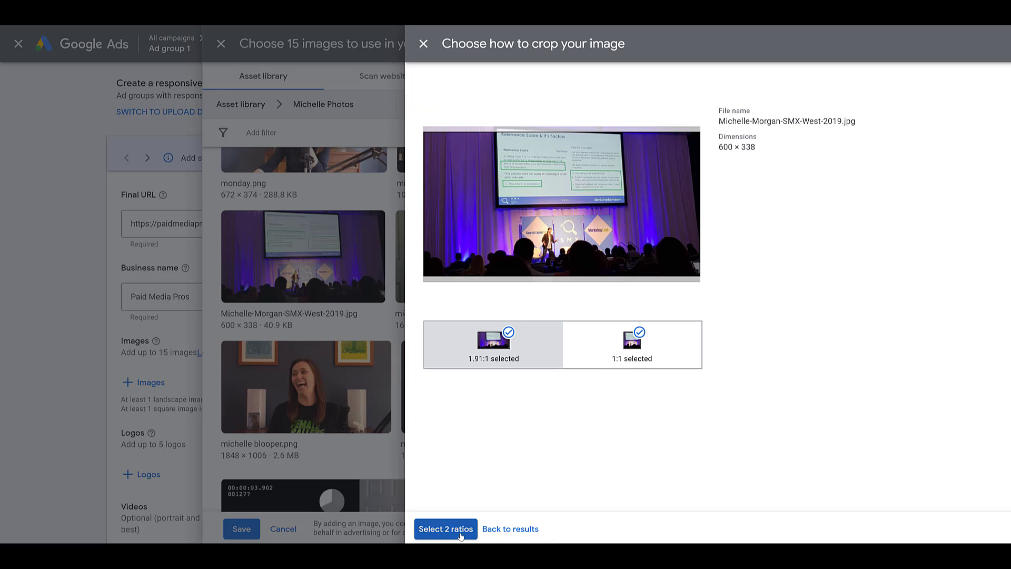
left_click(445, 529)
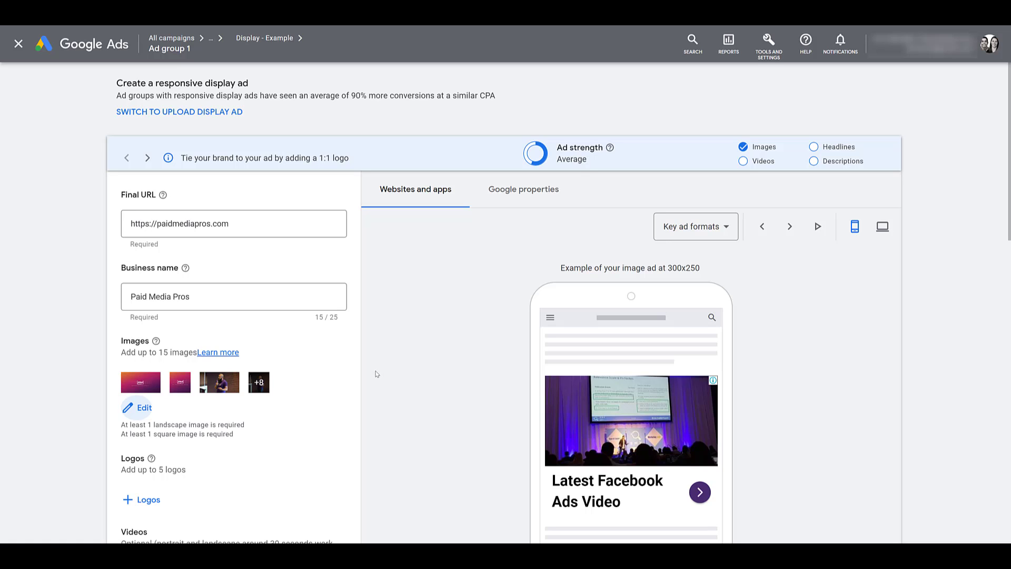
Add YouTube_ProfilePic.png as the square logo and YouTube_Banner.png cropped 4:1 as the landscape logo
scroll(376, 374, "down", 2)
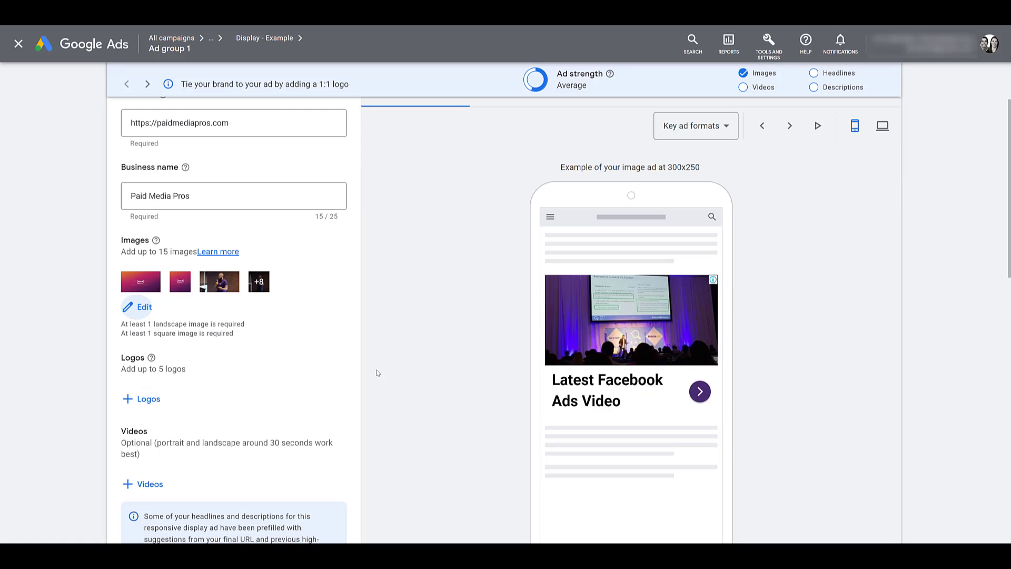
left_click(149, 403)
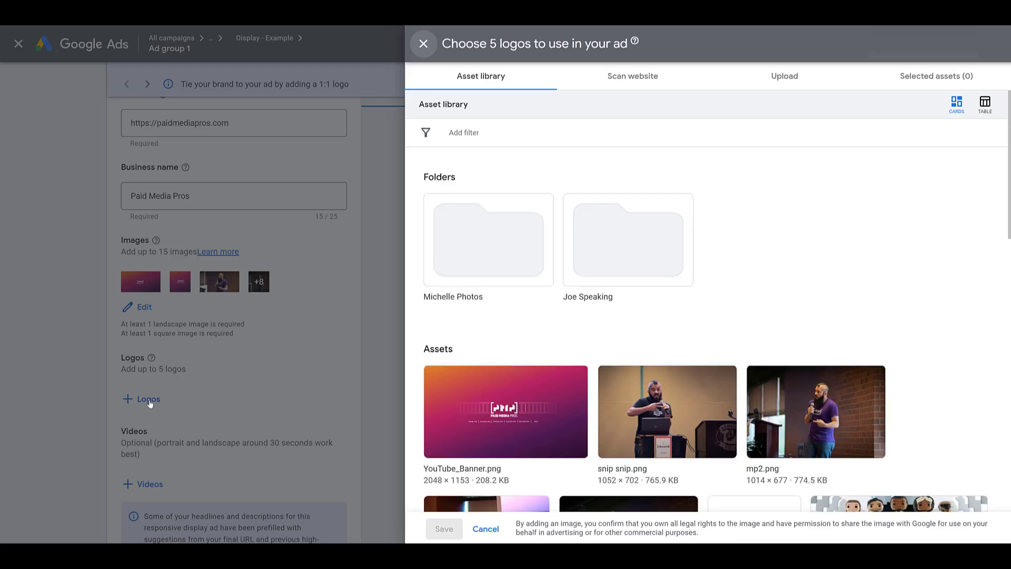
scroll(690, 351, "down", 5)
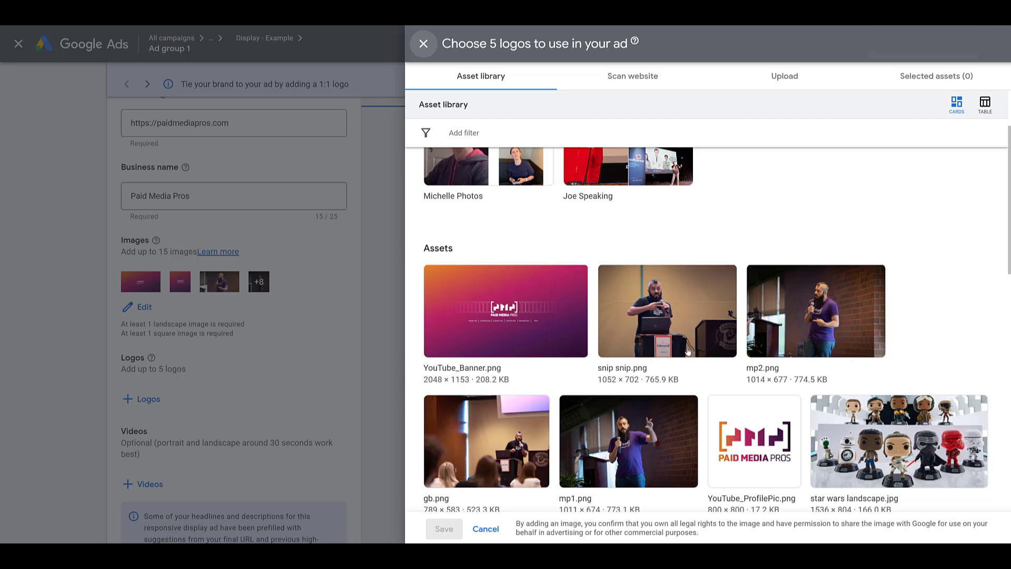
left_click(771, 283)
scroll(770, 283, "up", 2)
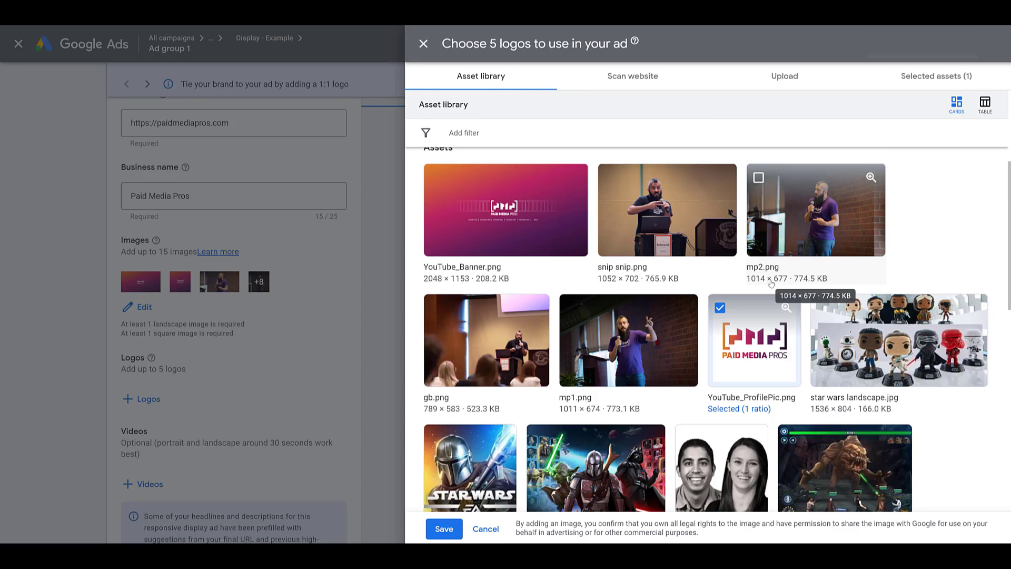
scroll(770, 283, "up", 4)
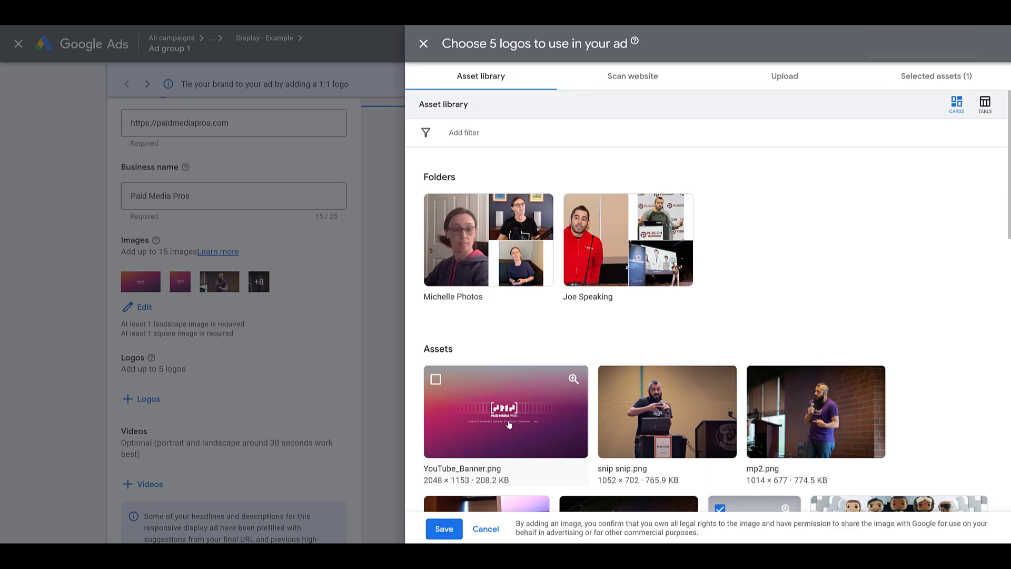
left_click(435, 379)
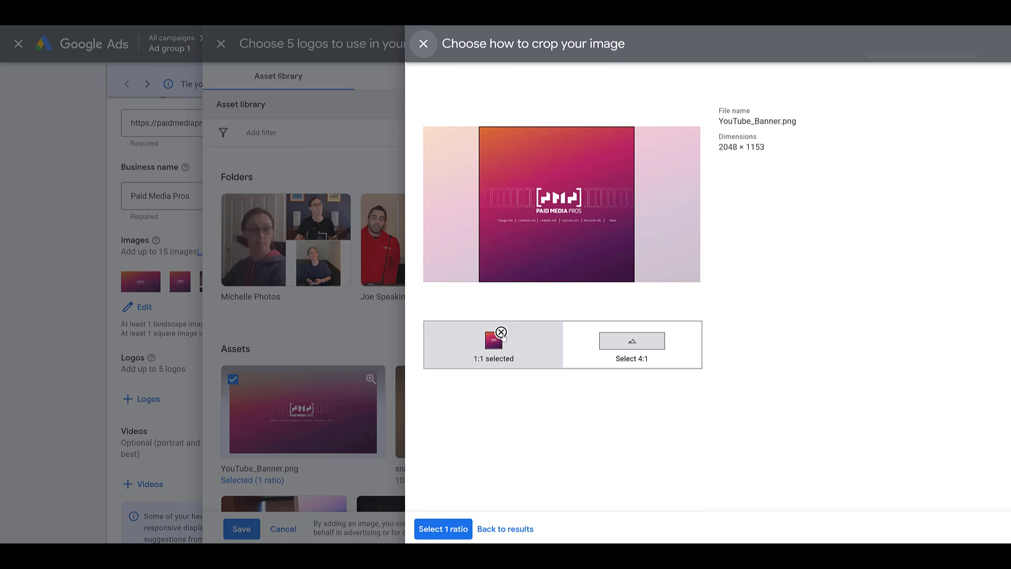
left_click(647, 350)
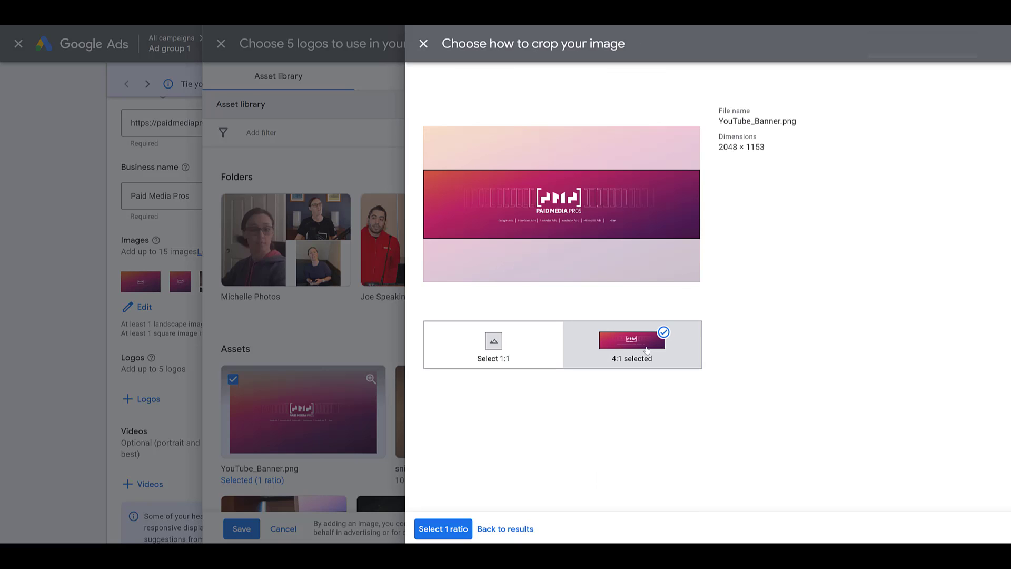
left_click(453, 528)
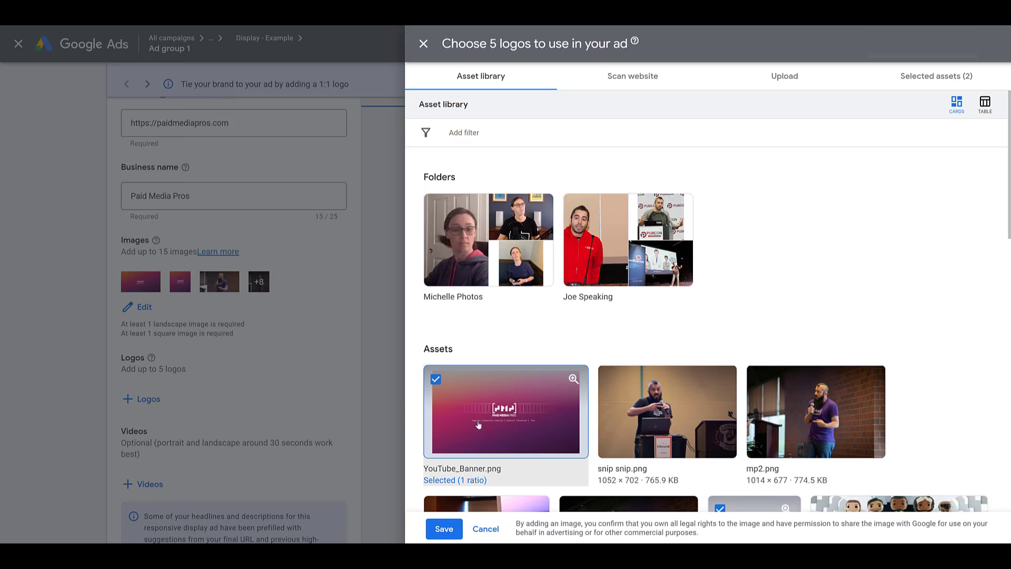
left_click(444, 529)
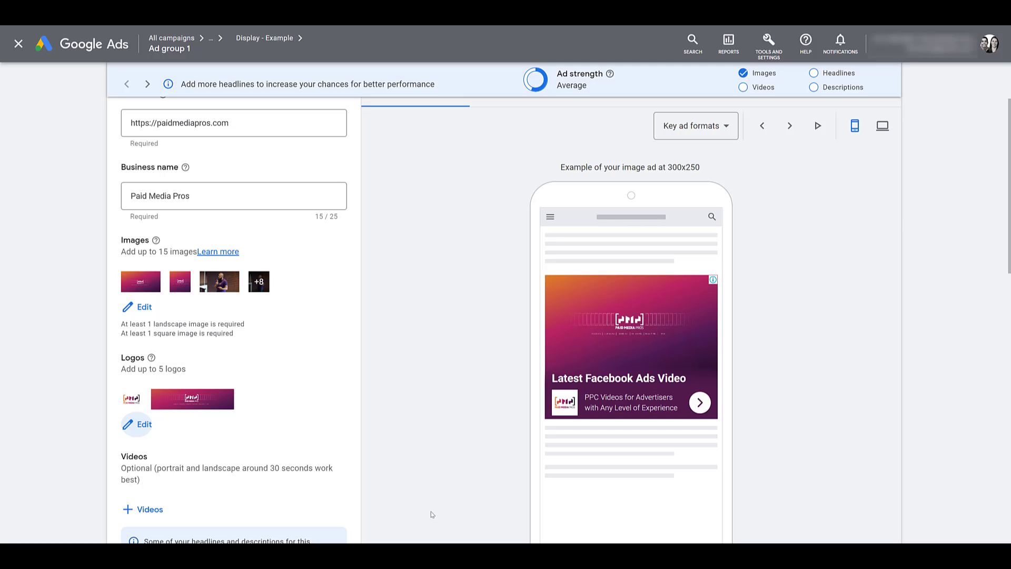
Search YouTube for 'paid media pros' videos in the video picker
left_click(144, 517)
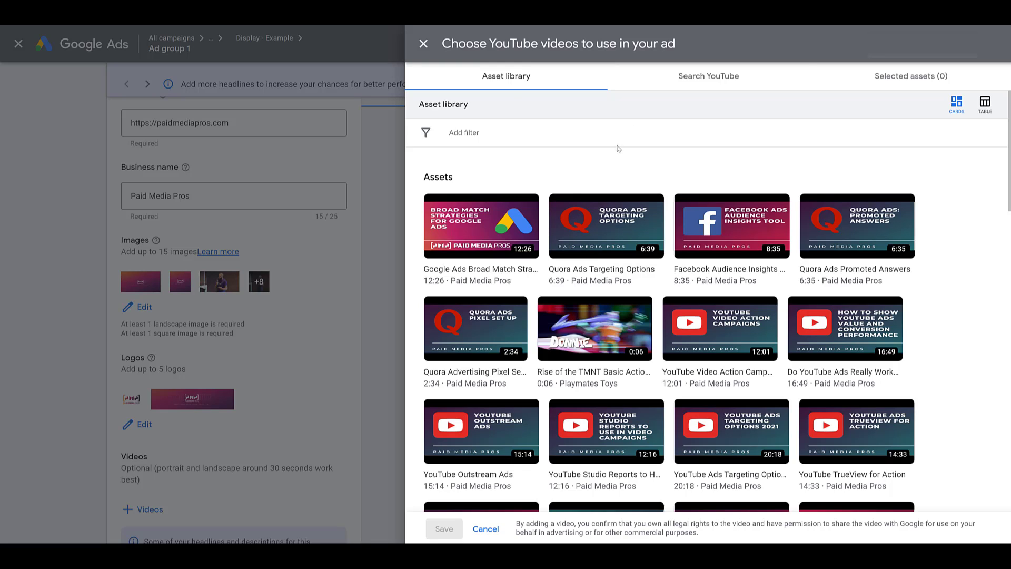
left_click(709, 79)
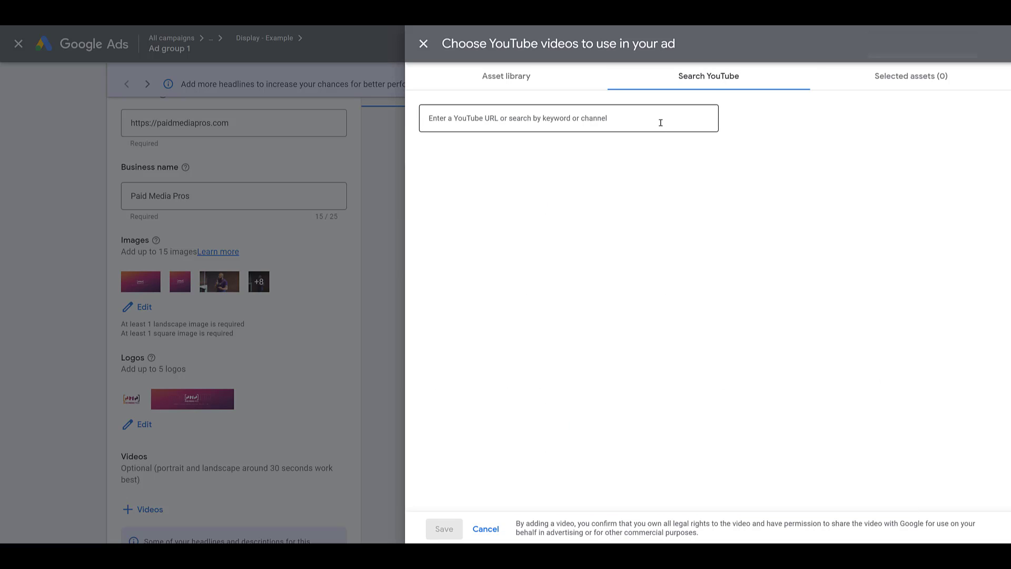
left_click(660, 121)
type("paid media pros")
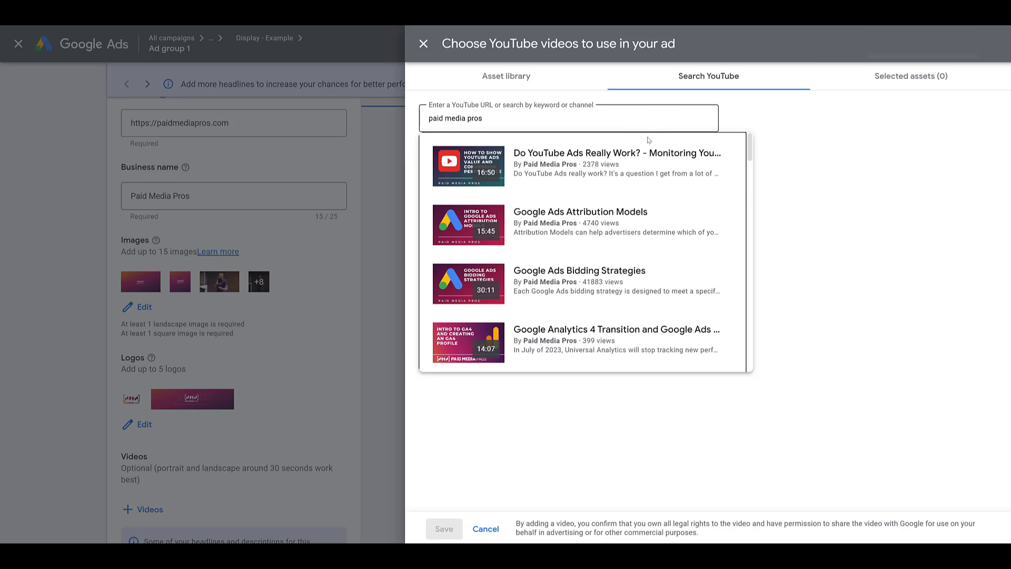
scroll(645, 151, "down", 3)
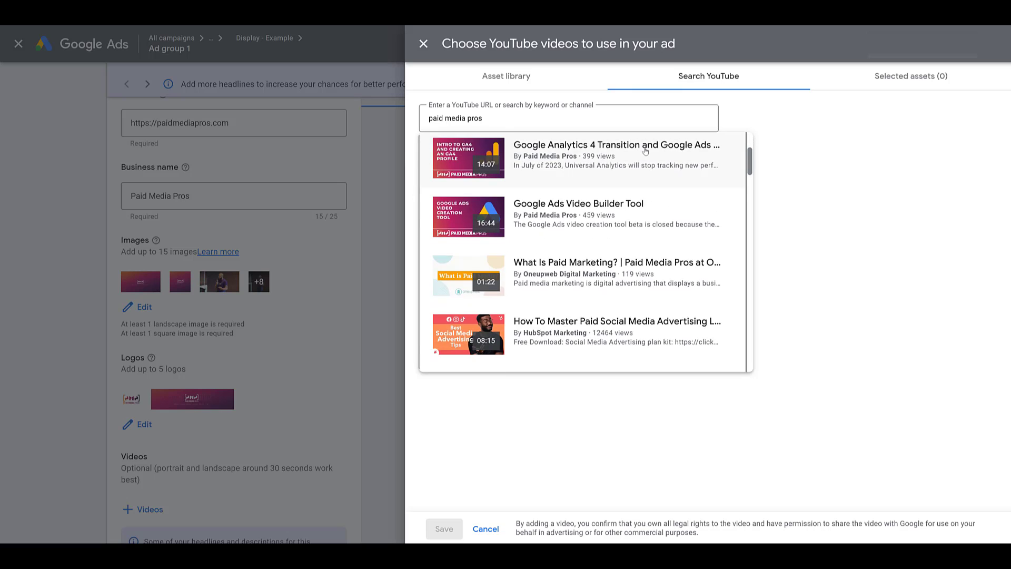
scroll(645, 152, "down", 5)
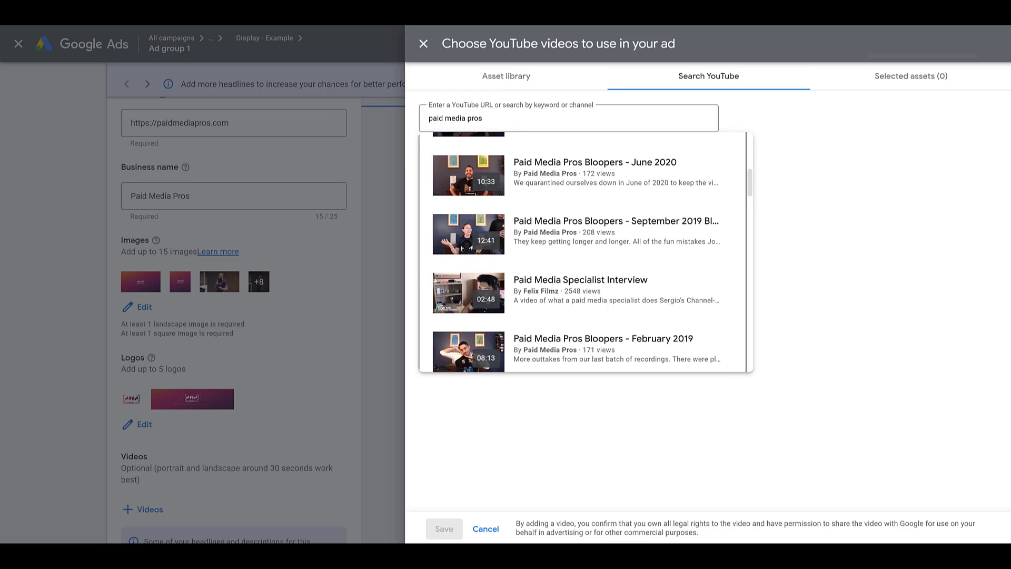
Attach Responsive Display Ads Images, the placement review video and Google Ads Video Builder Tool
key("ctrl+a")
type("https://youtu.be/gSB5yoqCI7E")
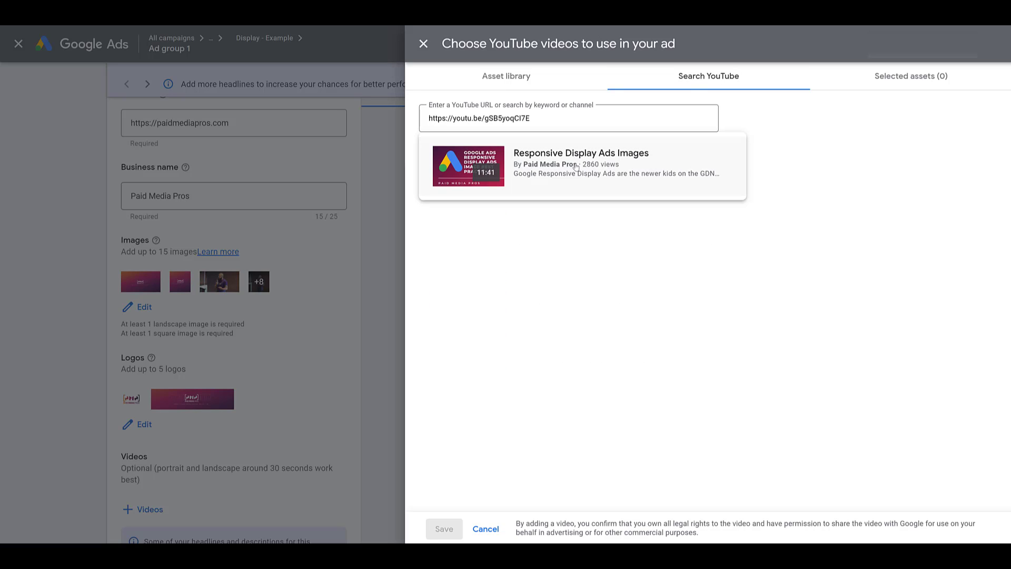
left_click(575, 167)
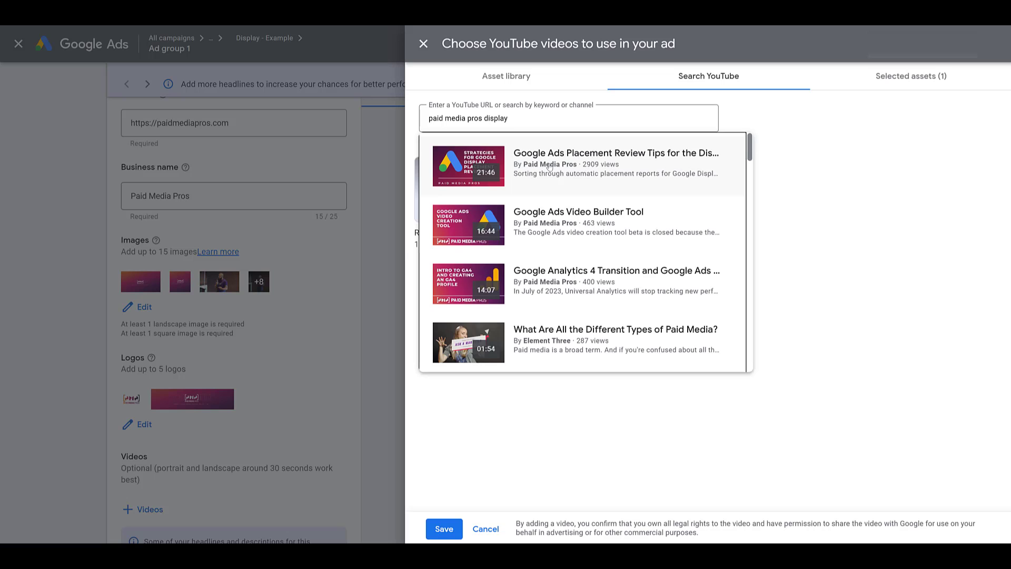
left_click(549, 166)
left_click(595, 212)
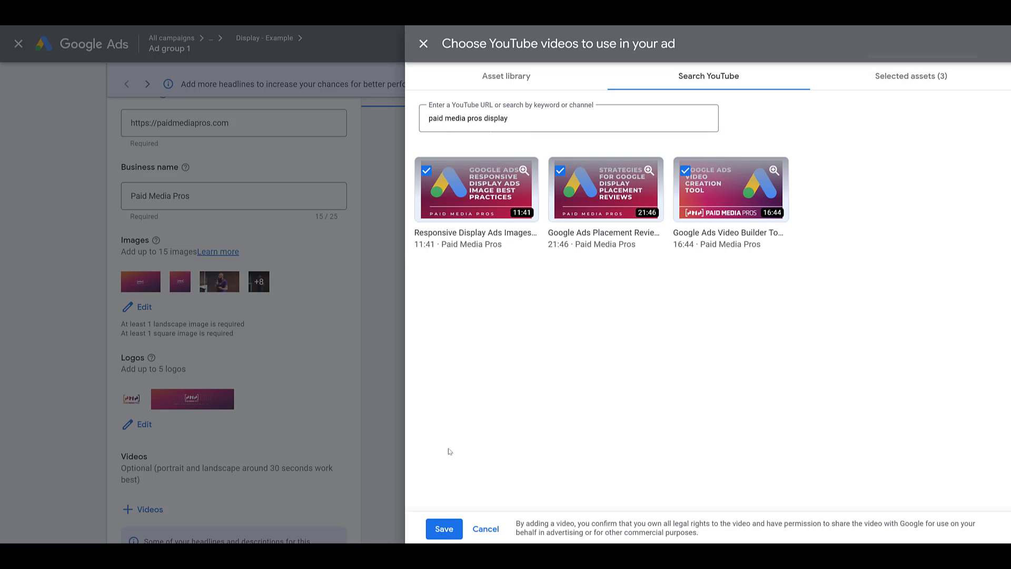
left_click(443, 529)
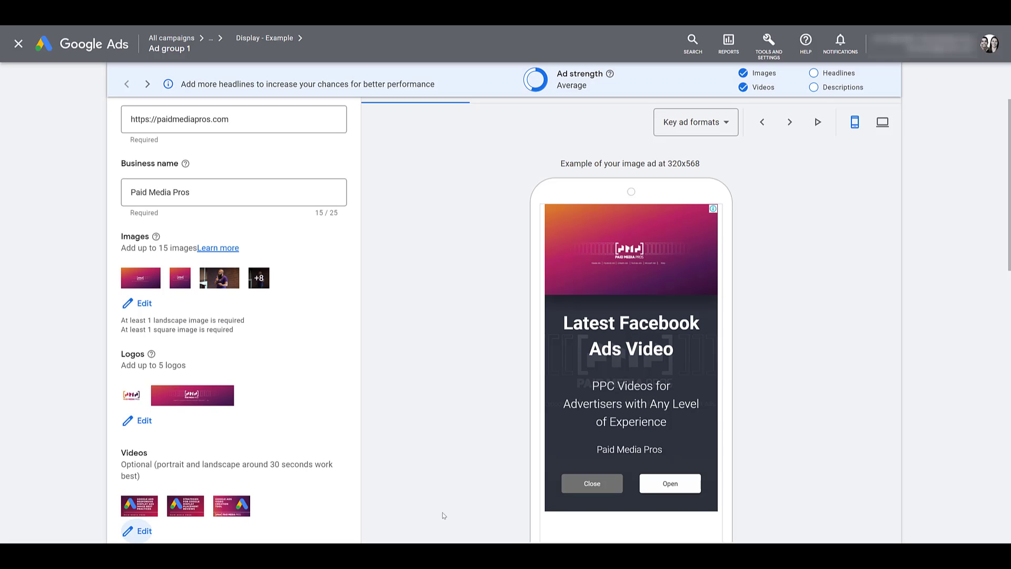
Replace the first headline with Free Paid Media Videos, add PPC Videos for Advertisers, and add headline fields
scroll(444, 515, "down", 8)
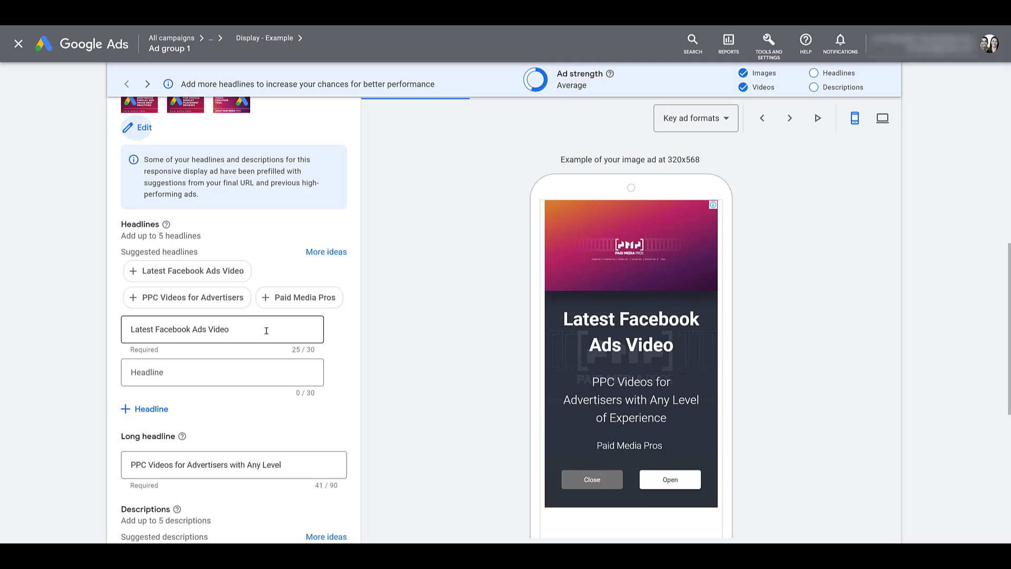
left_click_drag(266, 330, 19, 332)
type("Free Paid Media Videos")
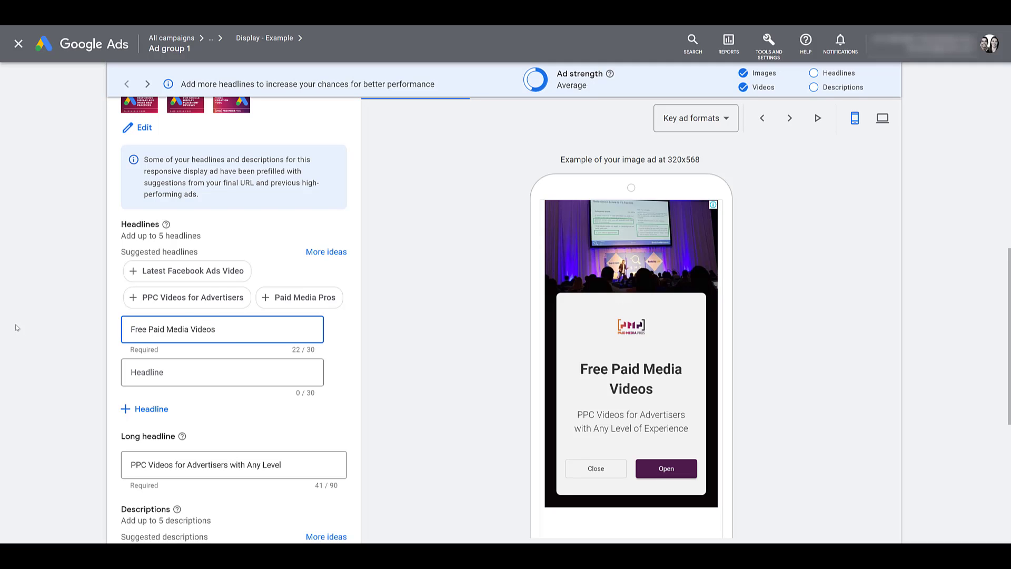
left_click(171, 305)
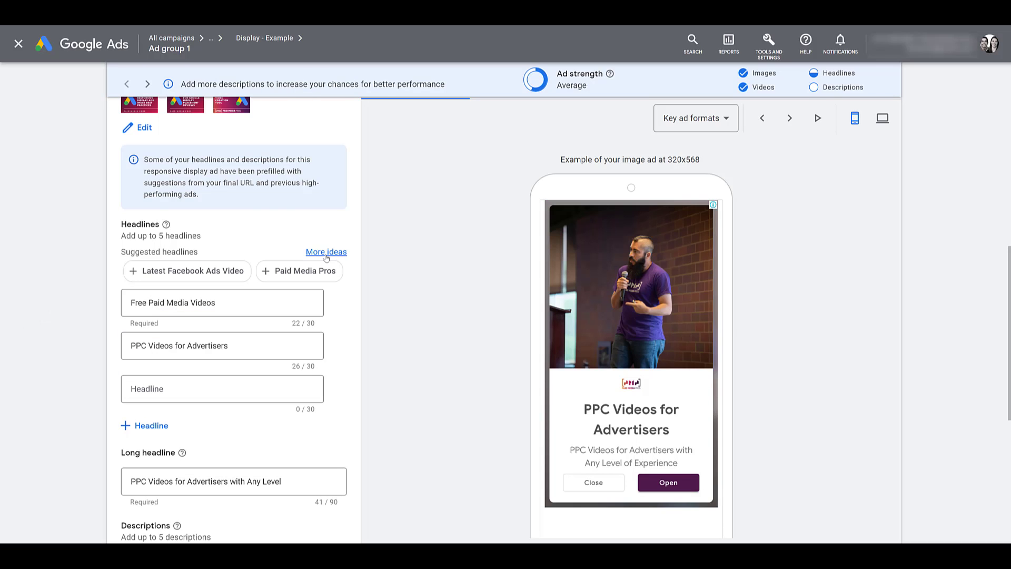
left_click(326, 253)
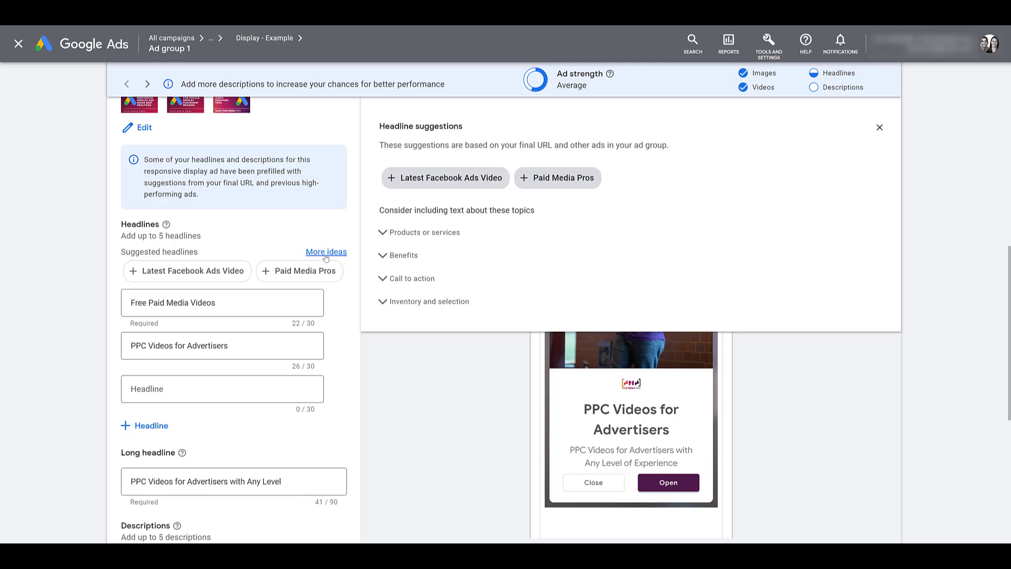
left_click(145, 425)
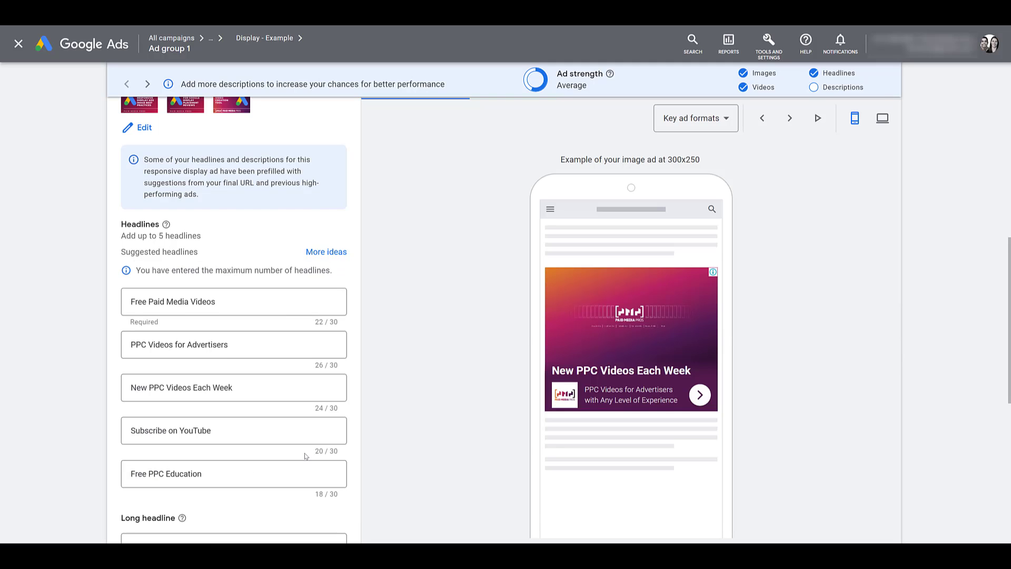
scroll(390, 352, "down", 8)
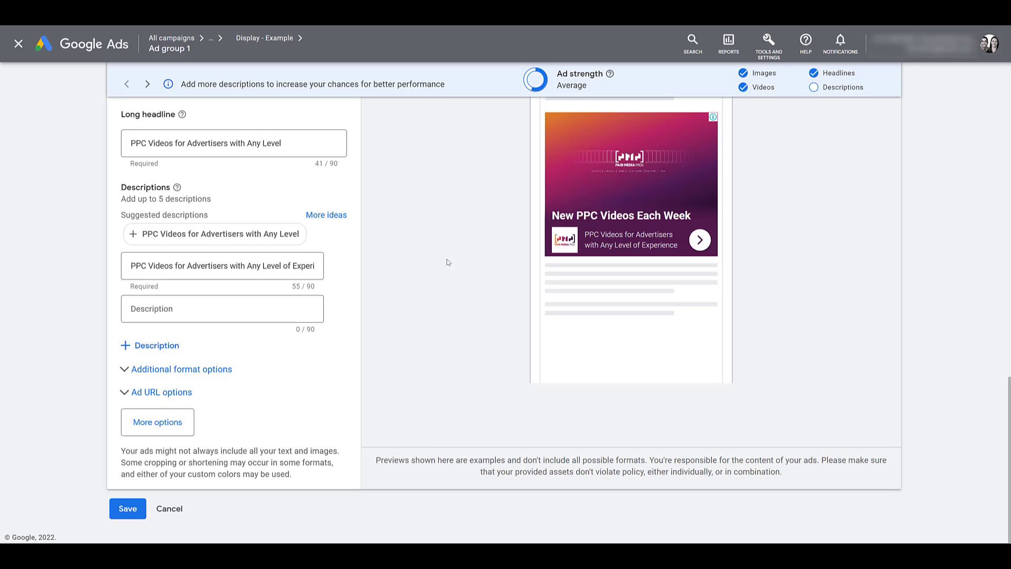
Copy the first description into the long headline and add another description field
triple_click(267, 269)
key("ctrl+c")
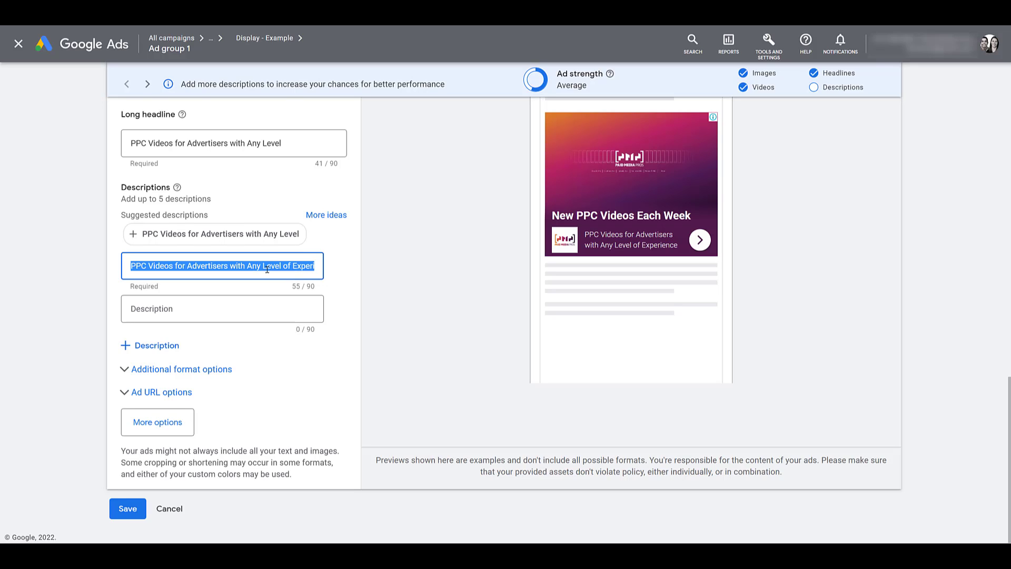
triple_click(231, 145)
key("ctrl+v")
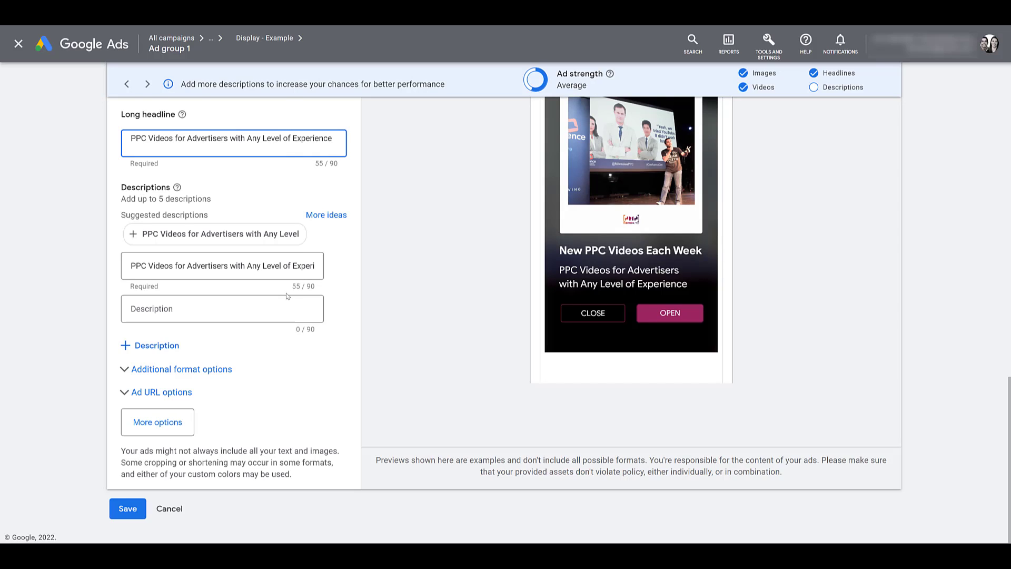
left_click(151, 345)
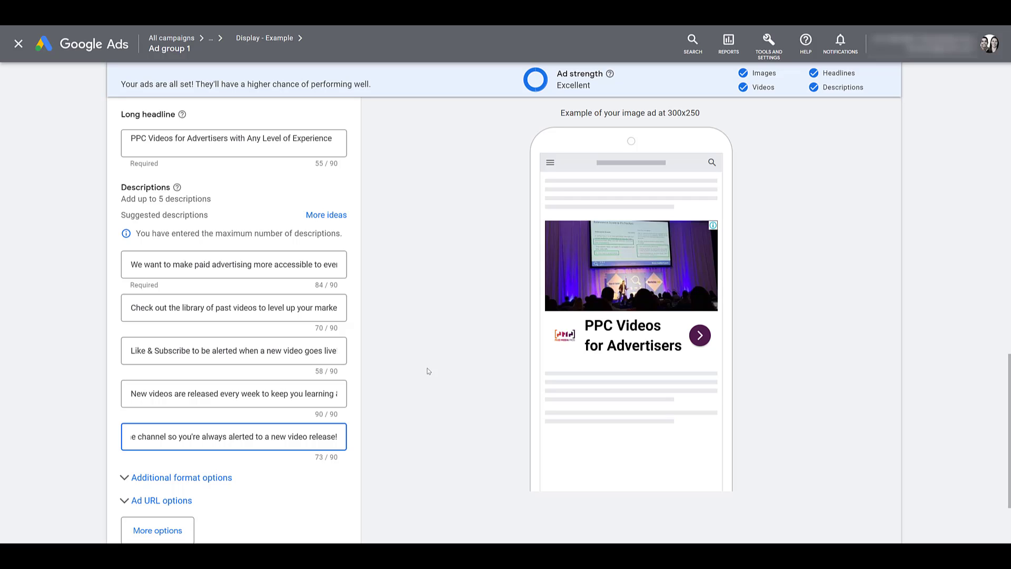
Expand Additional format options to show asset enhancements, auto-generated video and native formats, all enabled
scroll(428, 371, "down", 2)
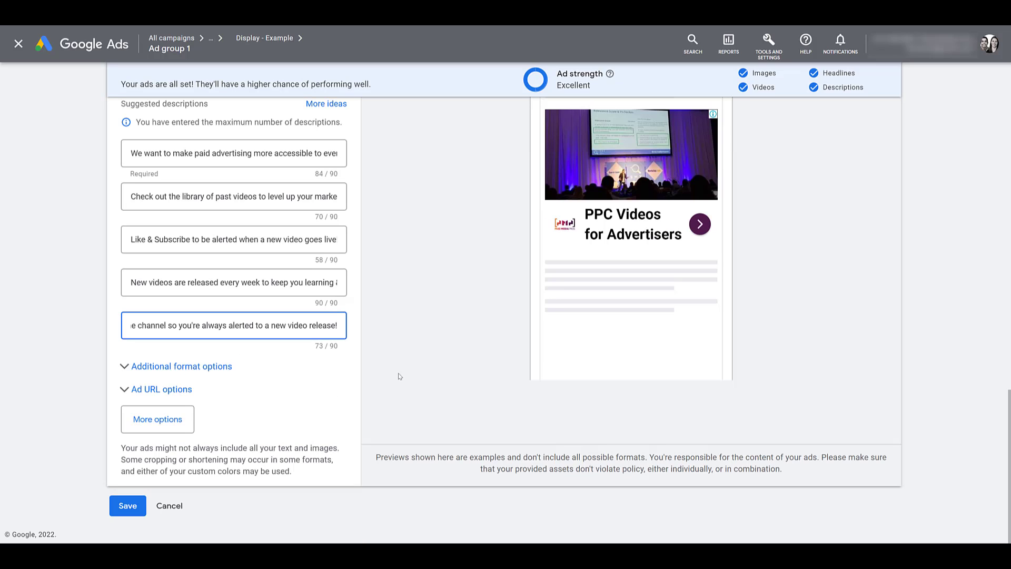
left_click(177, 371)
scroll(174, 363, "down", 4)
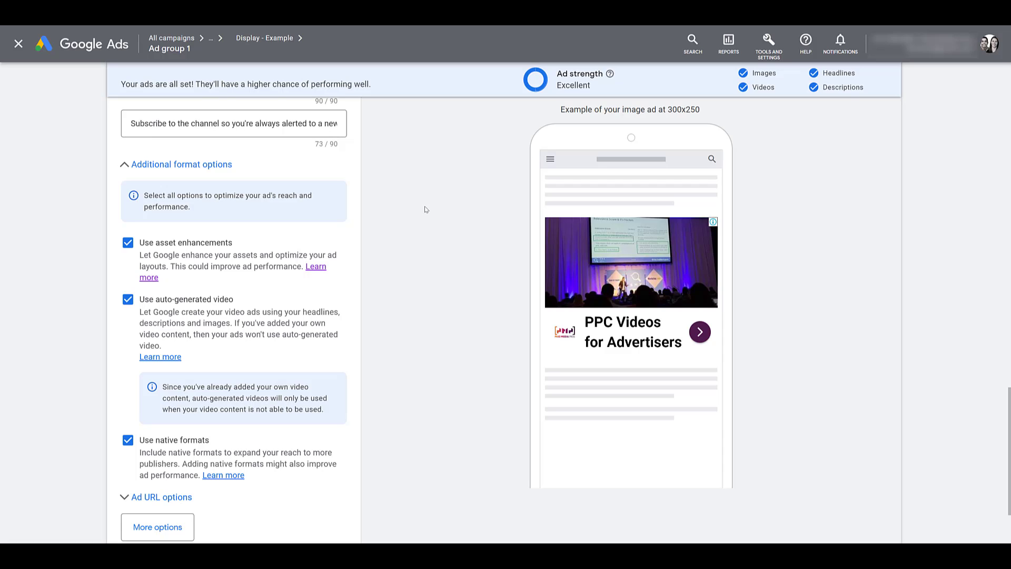
Turn off auto-generated video for the ad and reveal its Ad URL options
left_click(126, 304)
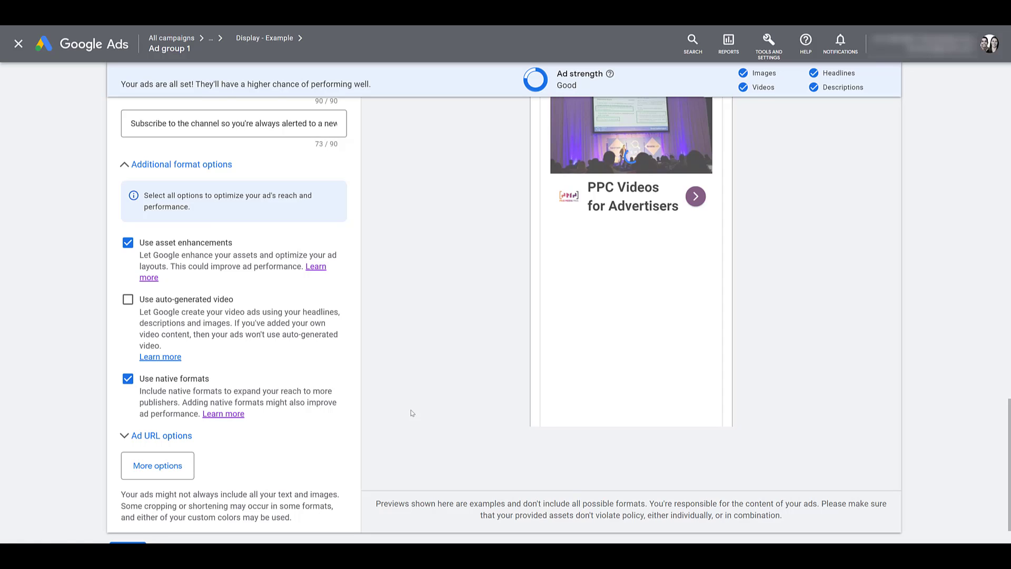
left_click(172, 436)
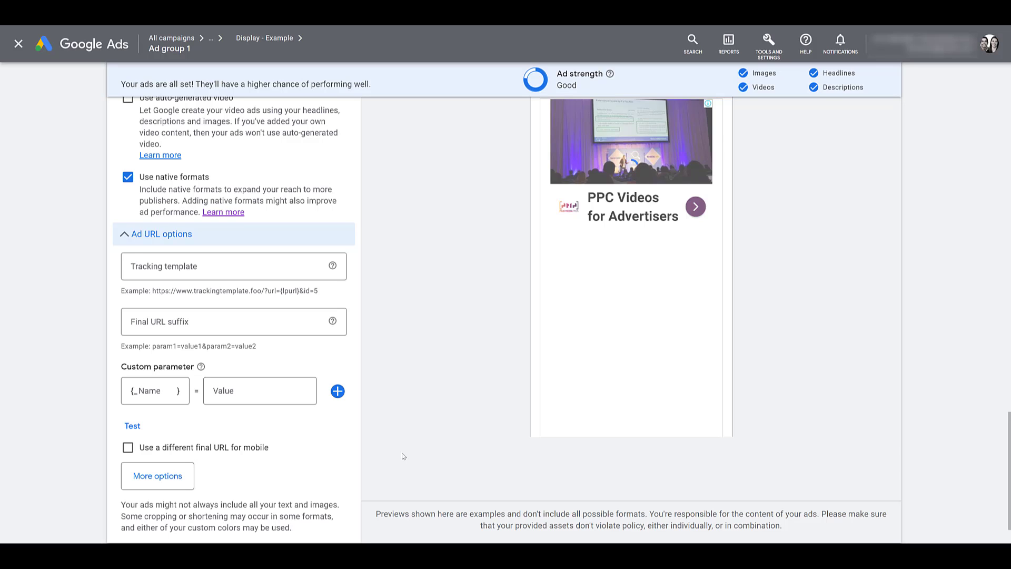
Add call-to-action text to the ad set to Learn More
scroll(402, 455, "down", 1)
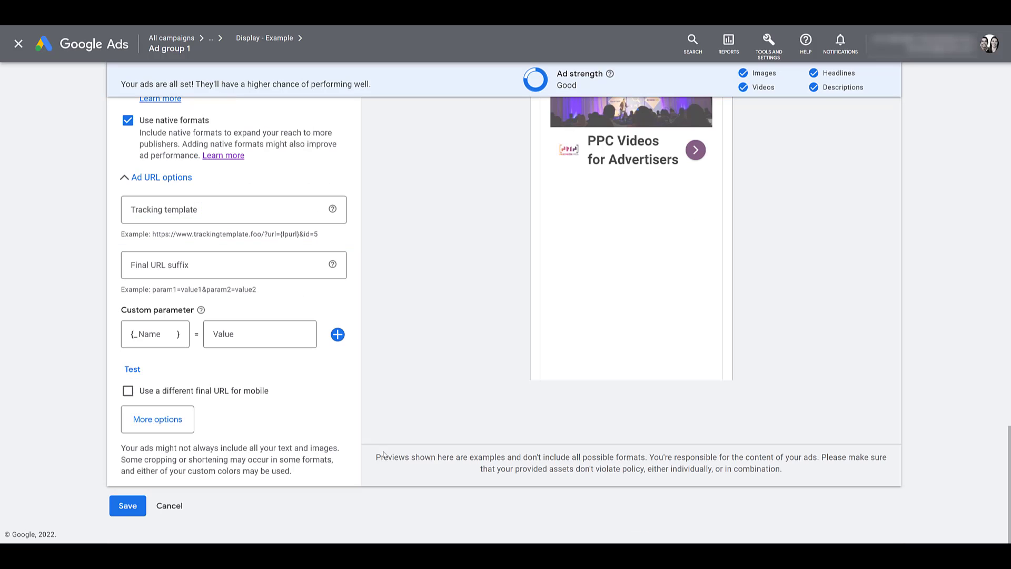
left_click(157, 425)
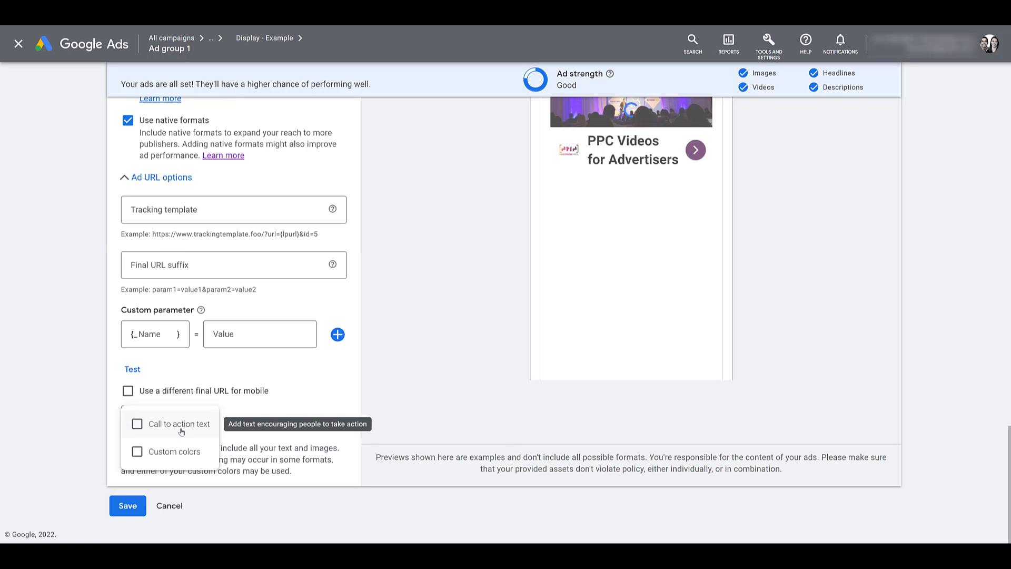
left_click(179, 425)
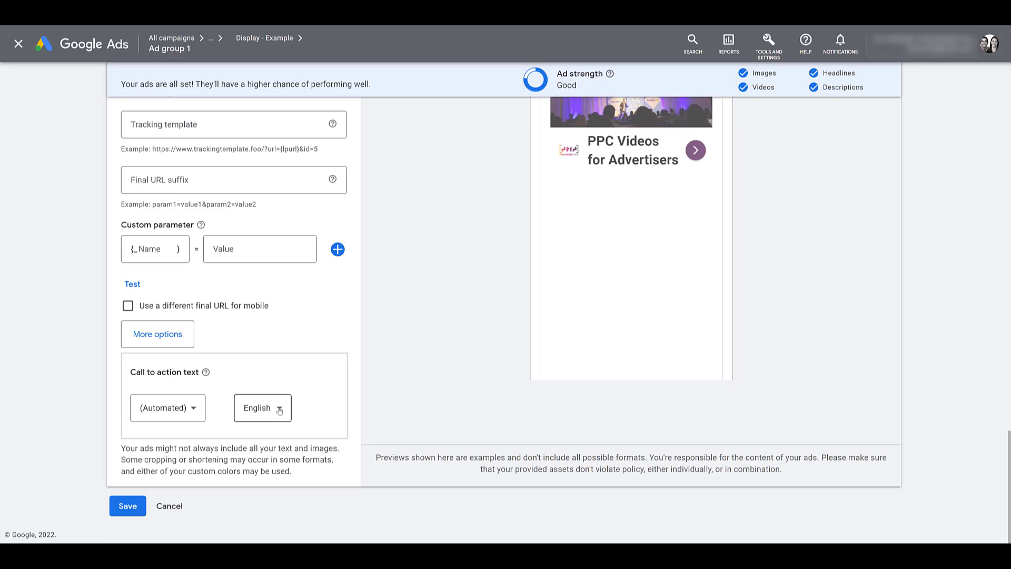
left_click(192, 412)
scroll(181, 377, "down", 1)
scroll(181, 377, "down", 3)
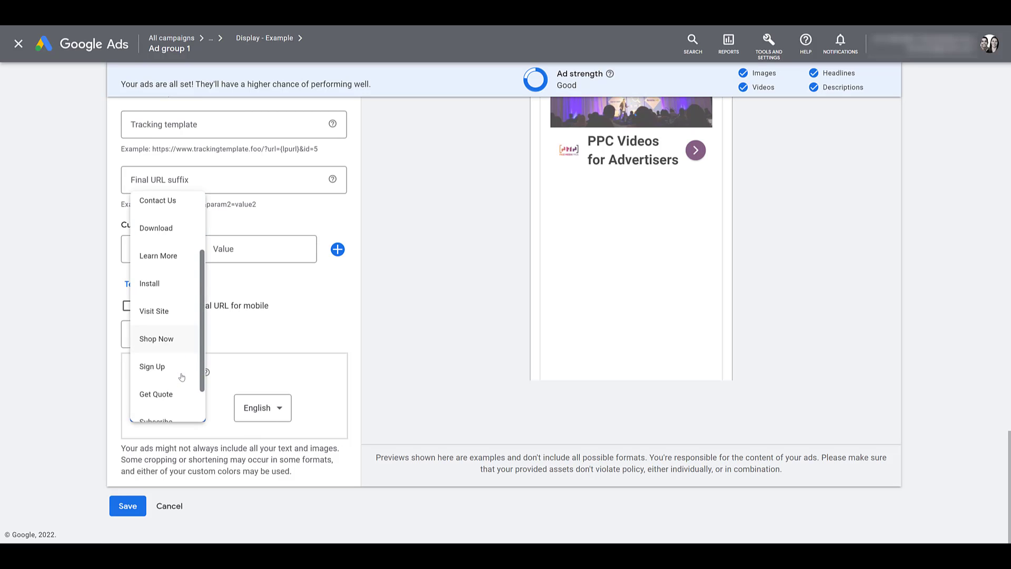
scroll(182, 377, "up", 4)
scroll(181, 377, "up", 1)
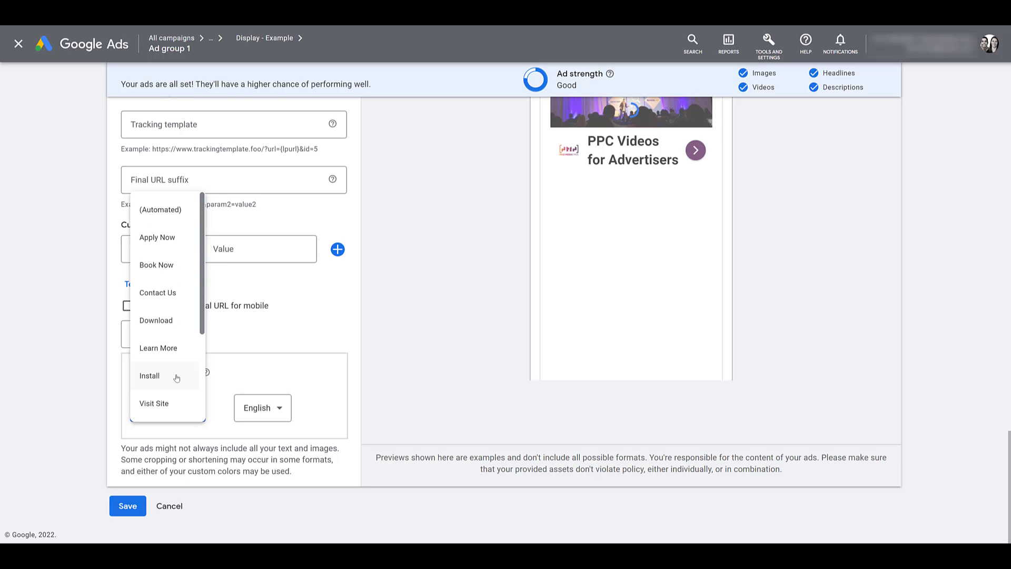
left_click(167, 358)
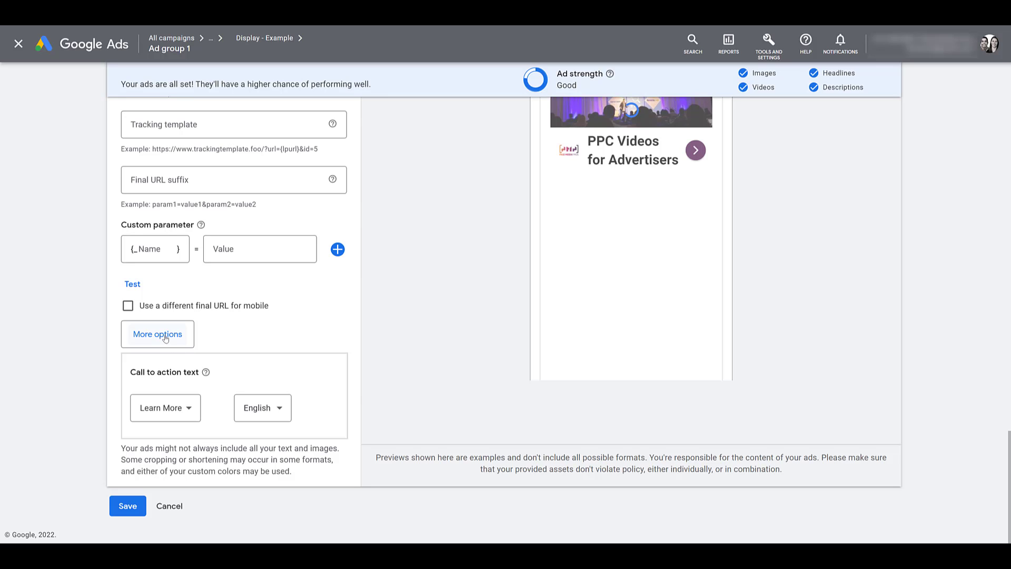
Add the Custom colors section with main and accent color fields
left_click(164, 338)
left_click(178, 376)
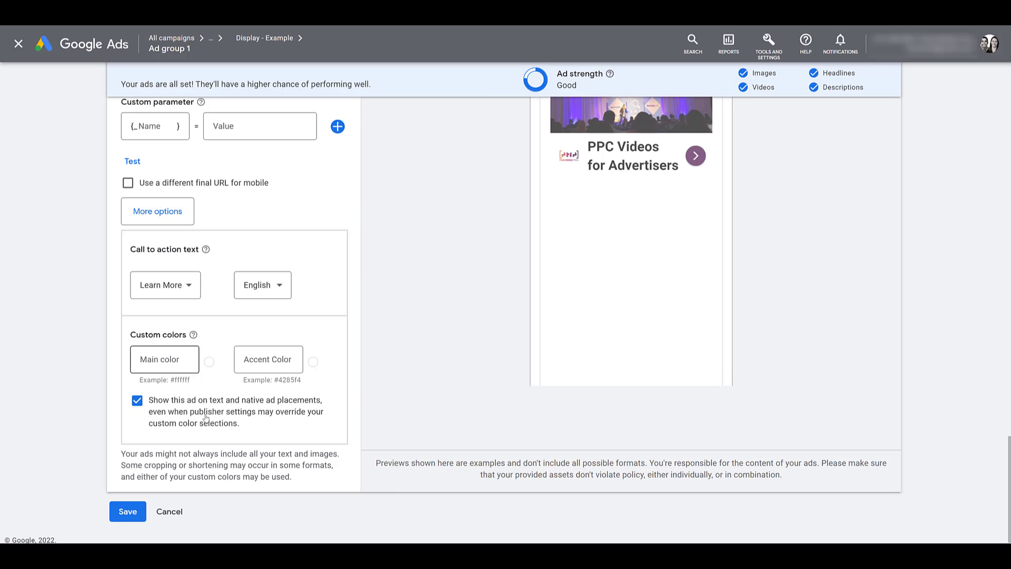
left_click(219, 422)
Uncheck 'Show this ad on text and native ad placements', confirm with Ok, then recheck it
left_click(136, 403)
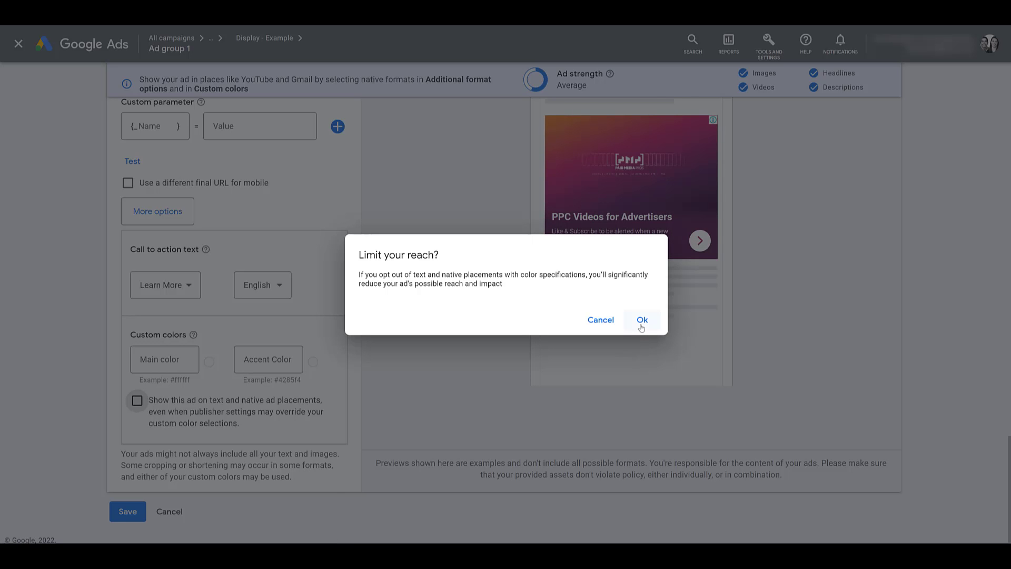
left_click(641, 326)
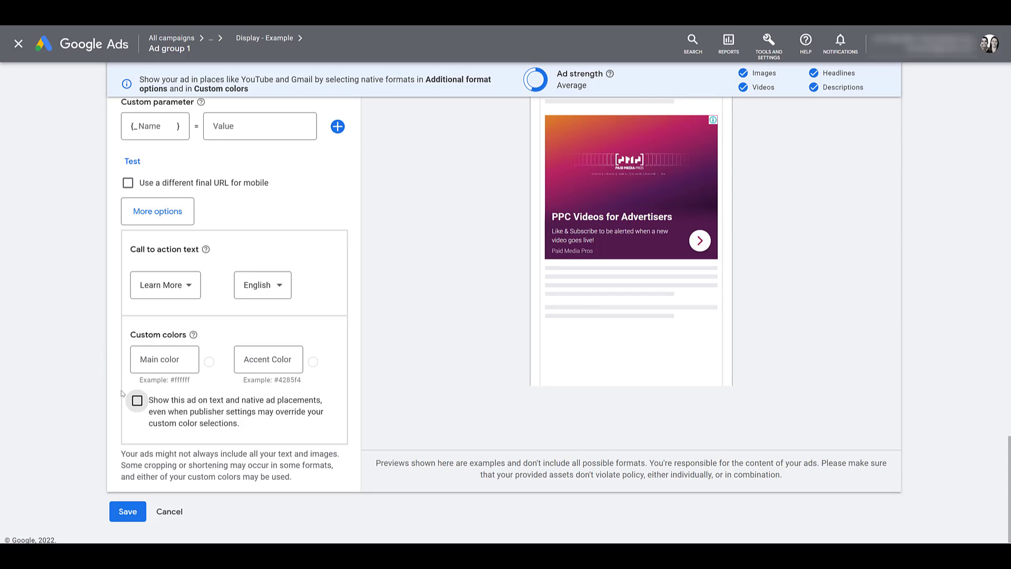
left_click(137, 400)
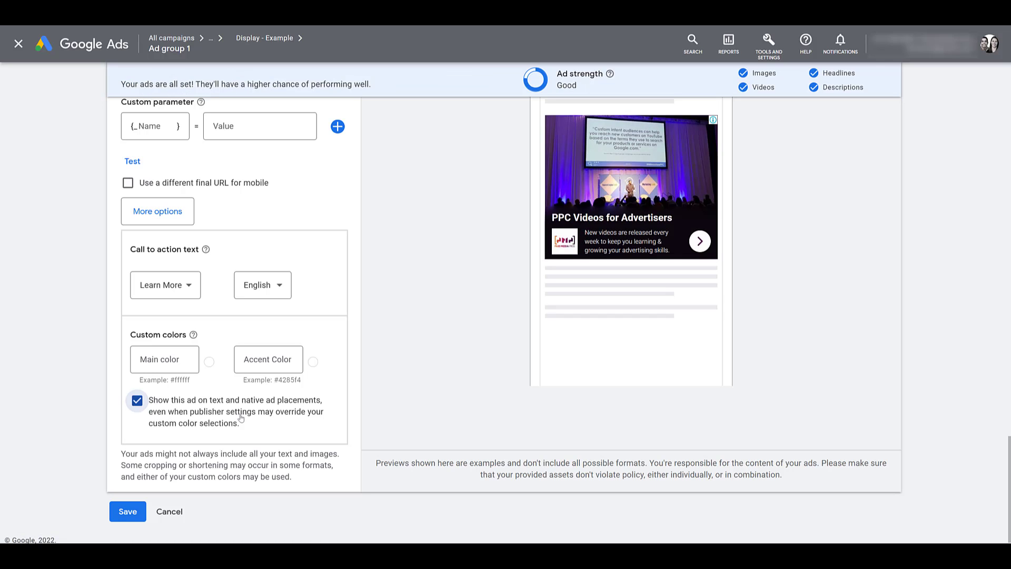
Set the main color to #468465 and the accent color to #819
left_click(182, 361)
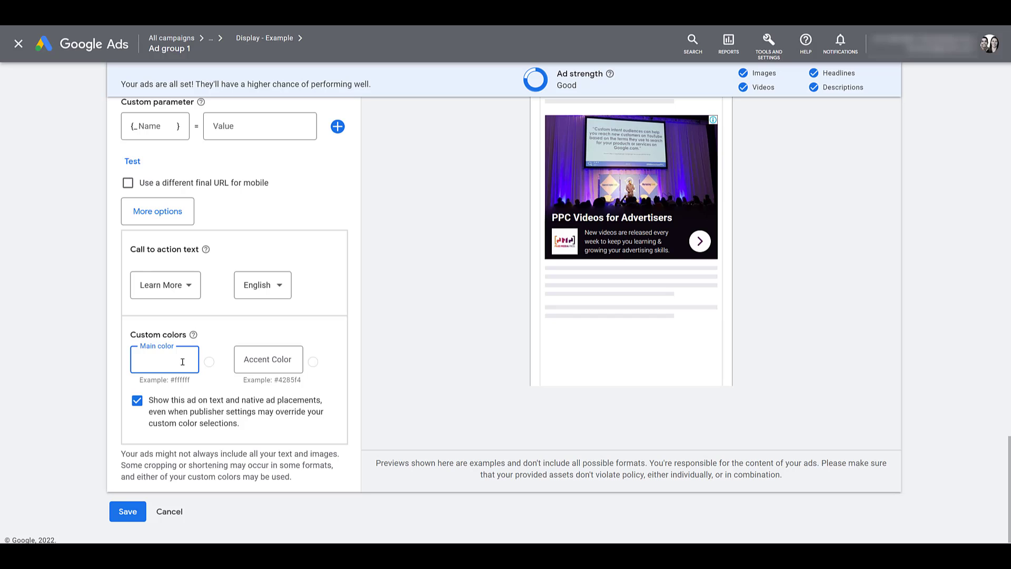
type("#468465")
left_click(270, 360)
type("#819")
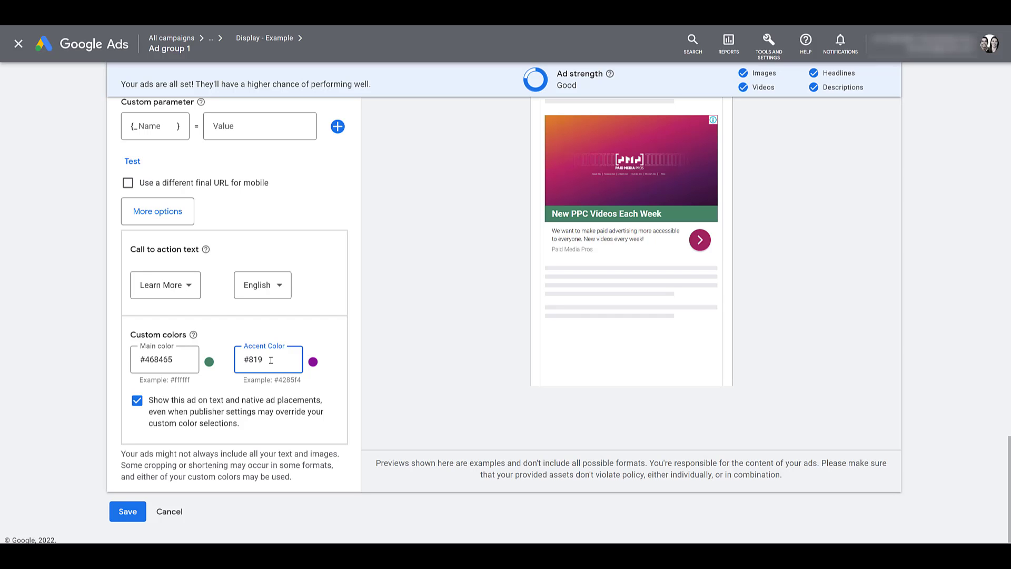
scroll(394, 368, "up", 20)
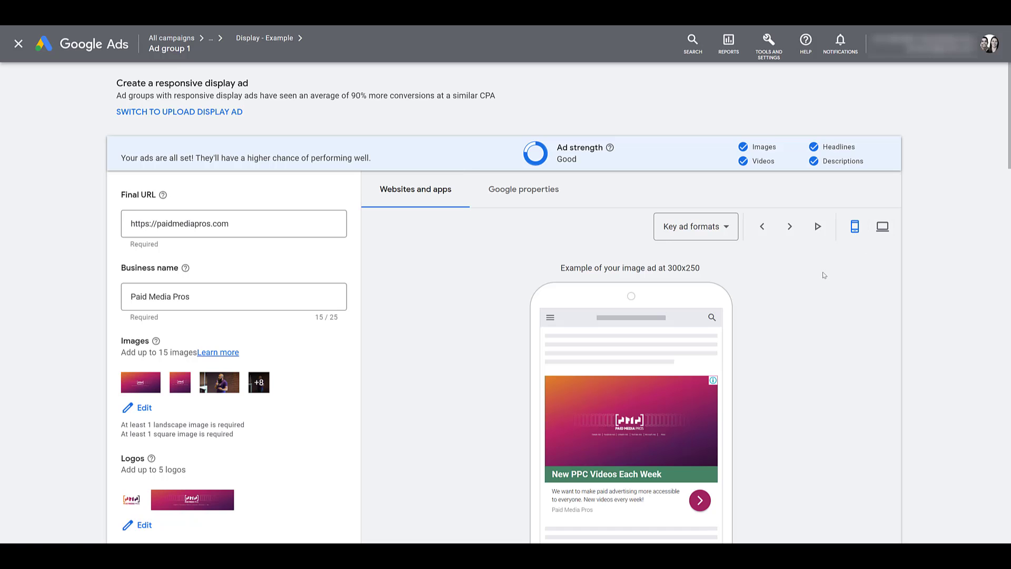
Preview the ad in turn as Image, Text, Native and Video ads
left_click(727, 230)
left_click(698, 263)
scroll(815, 352, "down", 2)
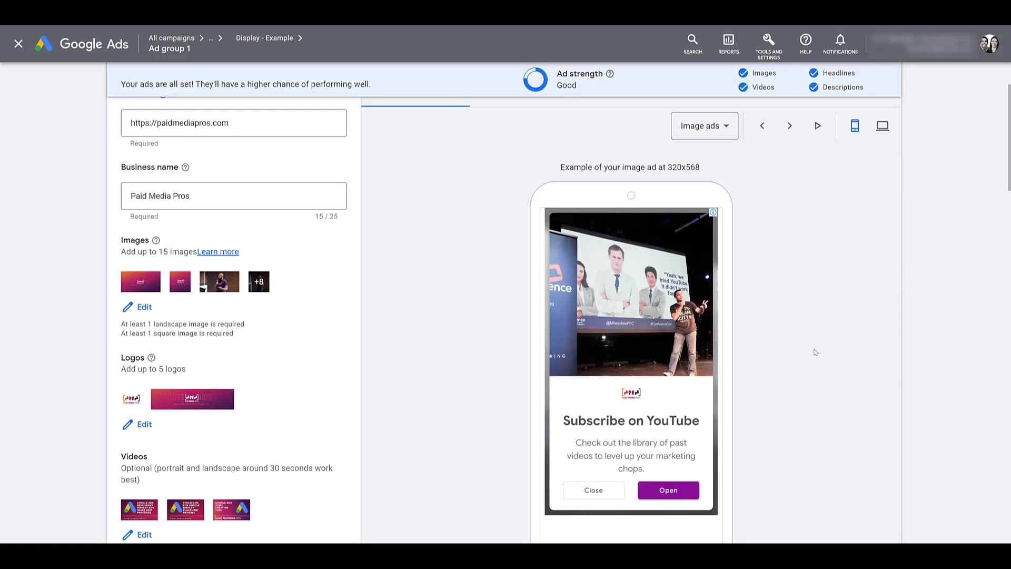
left_click(722, 135)
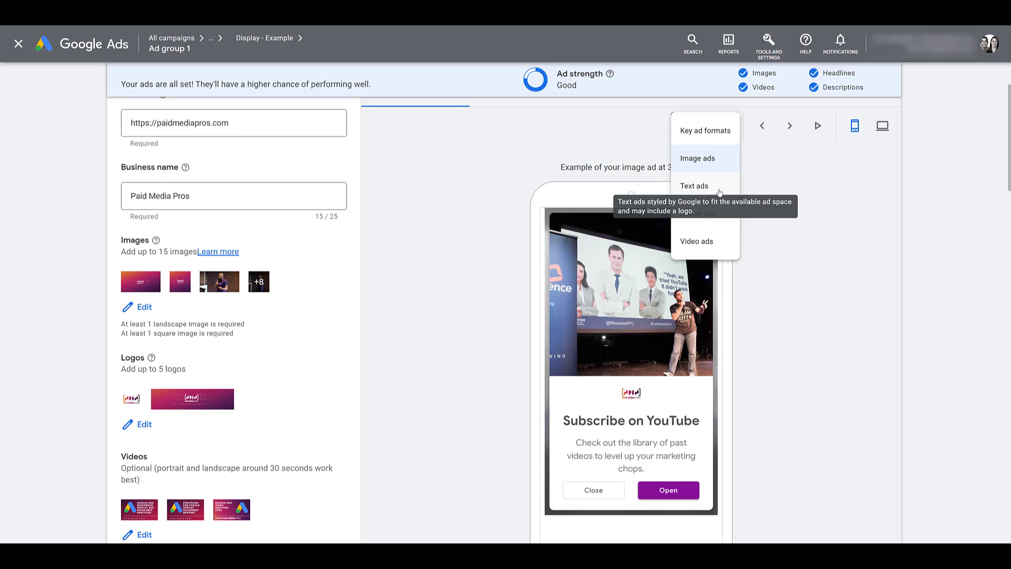
left_click(719, 192)
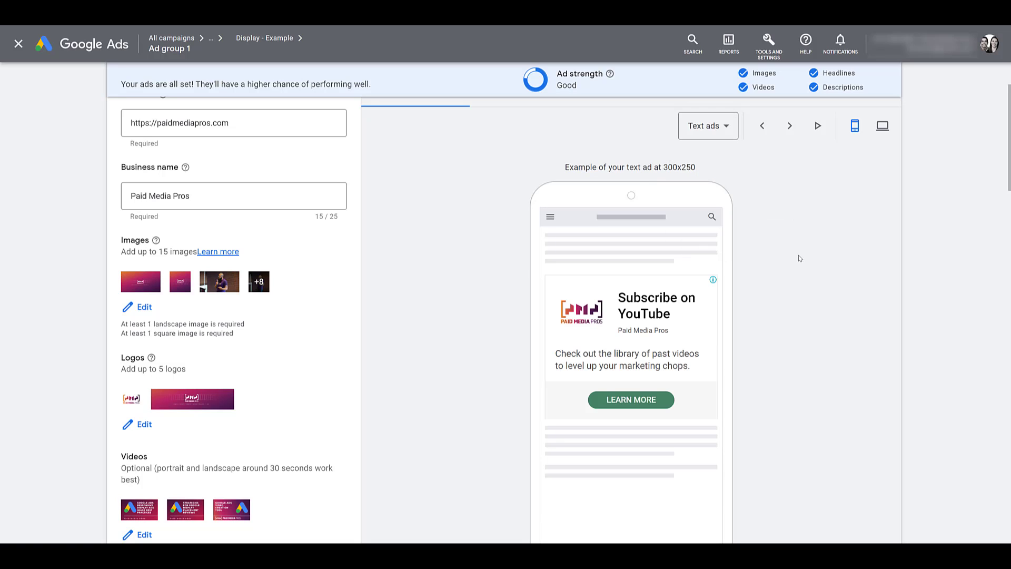
left_click(727, 131)
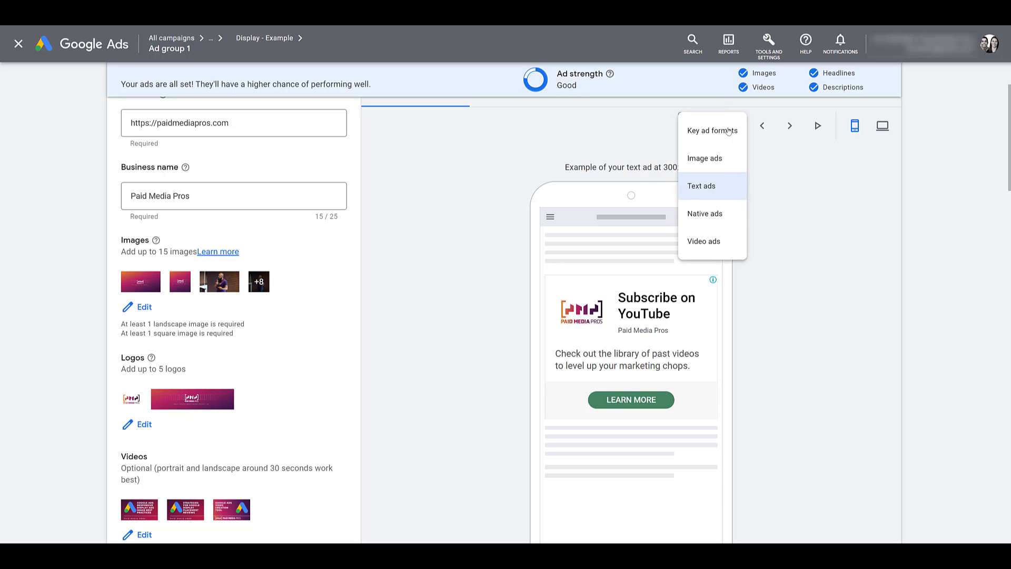
left_click(705, 212)
left_click(723, 131)
left_click(705, 233)
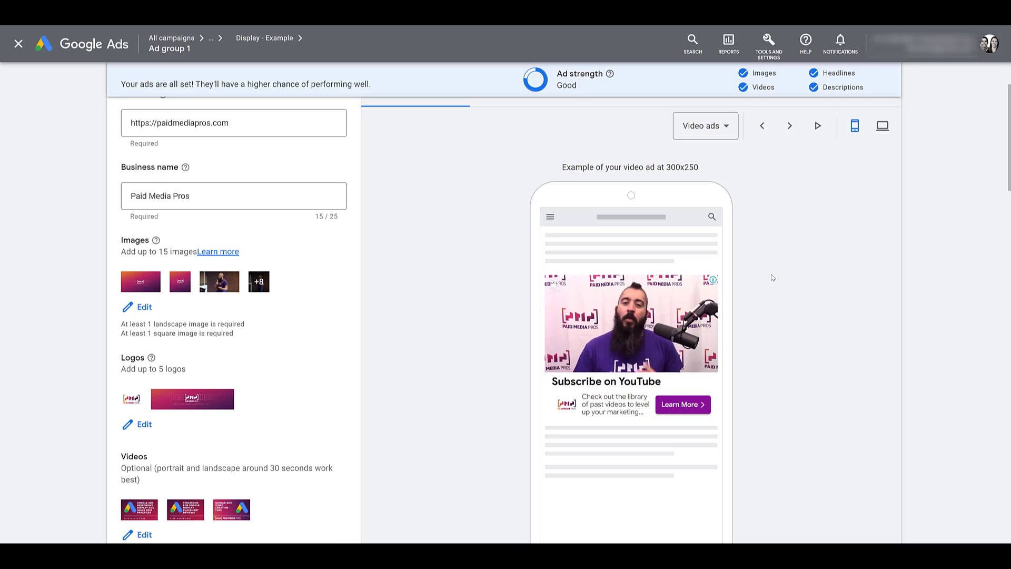
Show the desktop preview of the 300×250 text ad
left_click(882, 129)
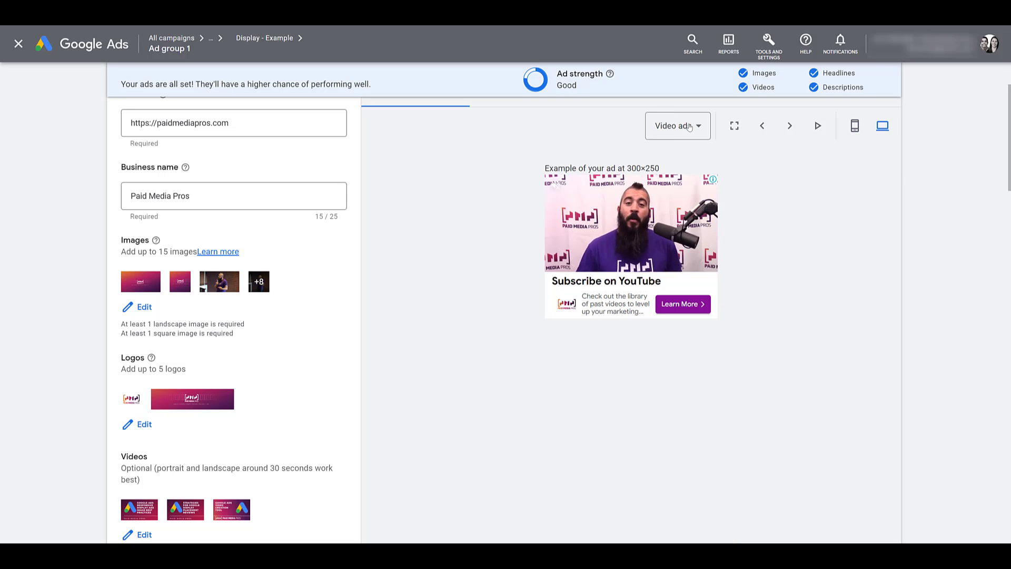
left_click(789, 125)
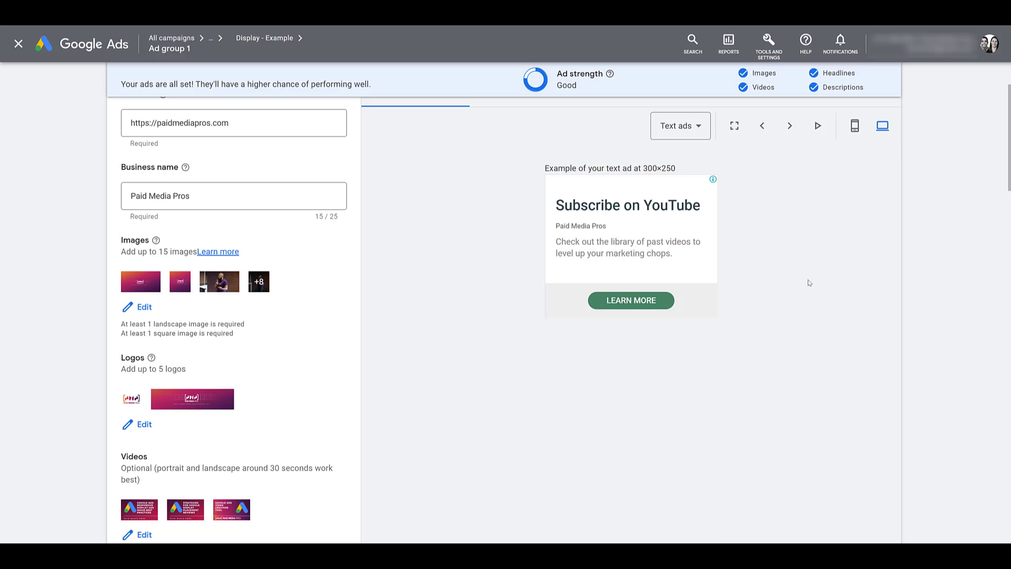
scroll(809, 283, "up", 2)
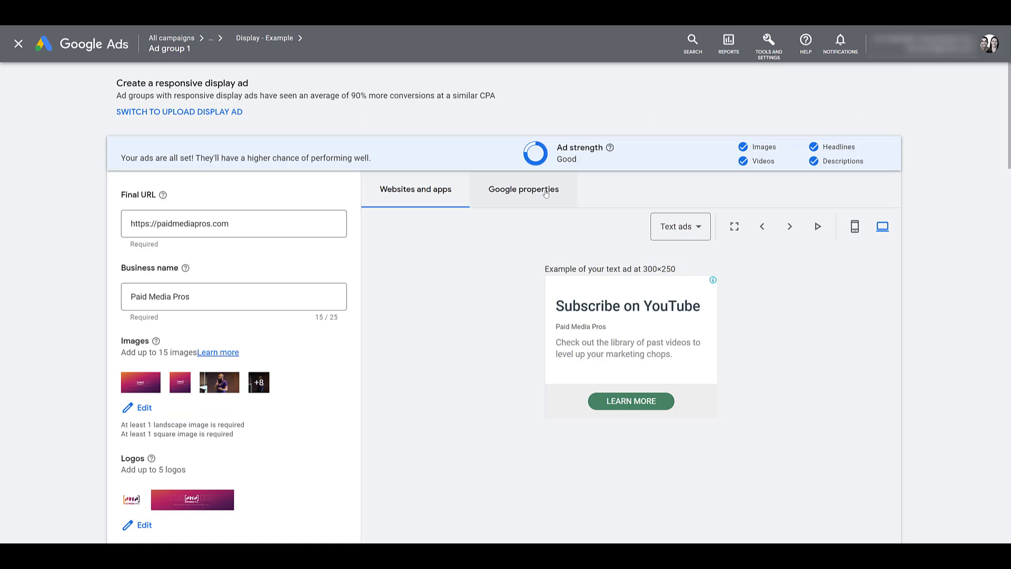
Preview the ad on Google properties in Gmail, open and then closed
left_click(546, 194)
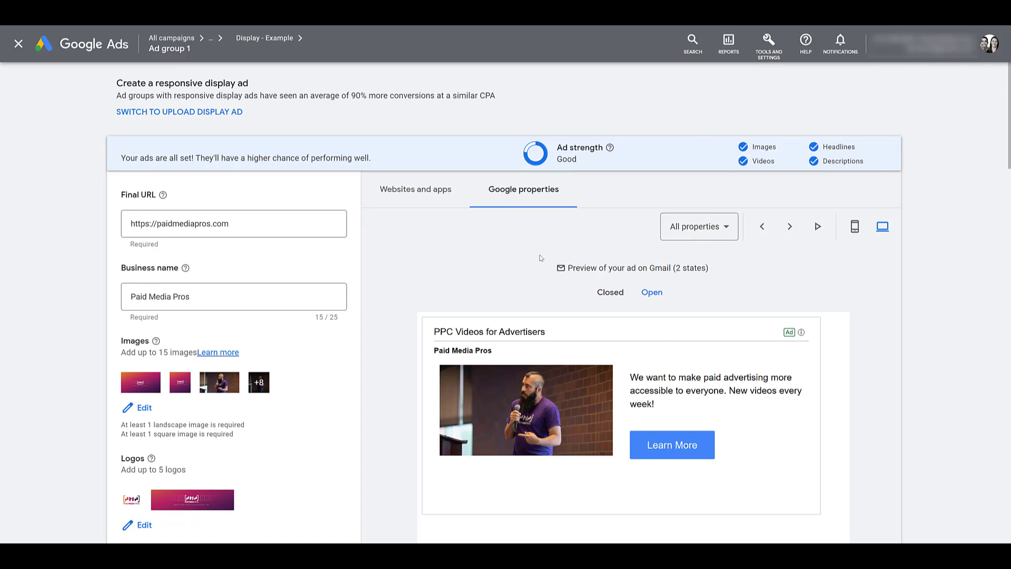
scroll(570, 166, "down", 2)
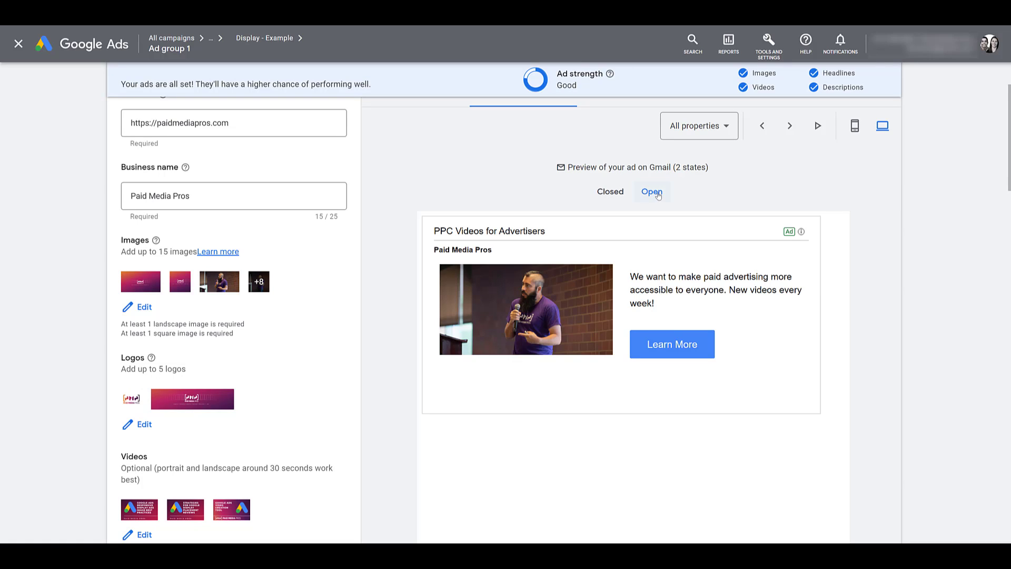
left_click(610, 191)
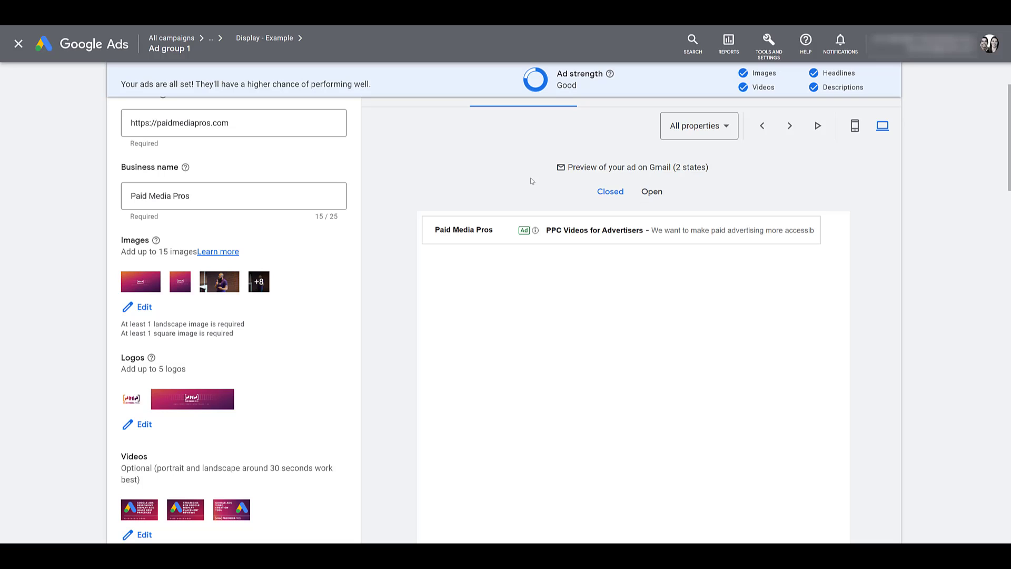
Preview the ad on the YouTube home page on mobile and play through its variations
left_click(697, 128)
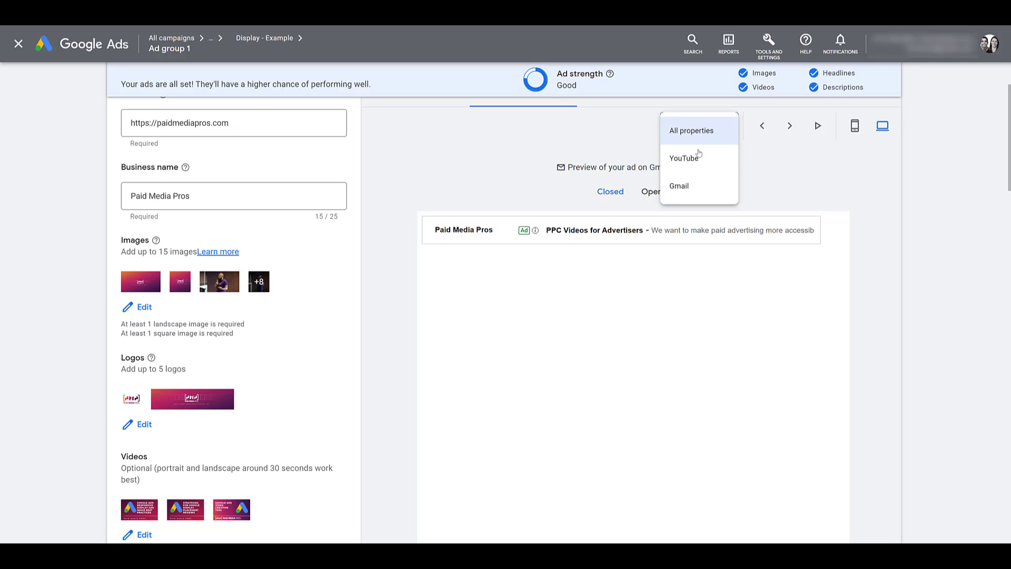
left_click(684, 158)
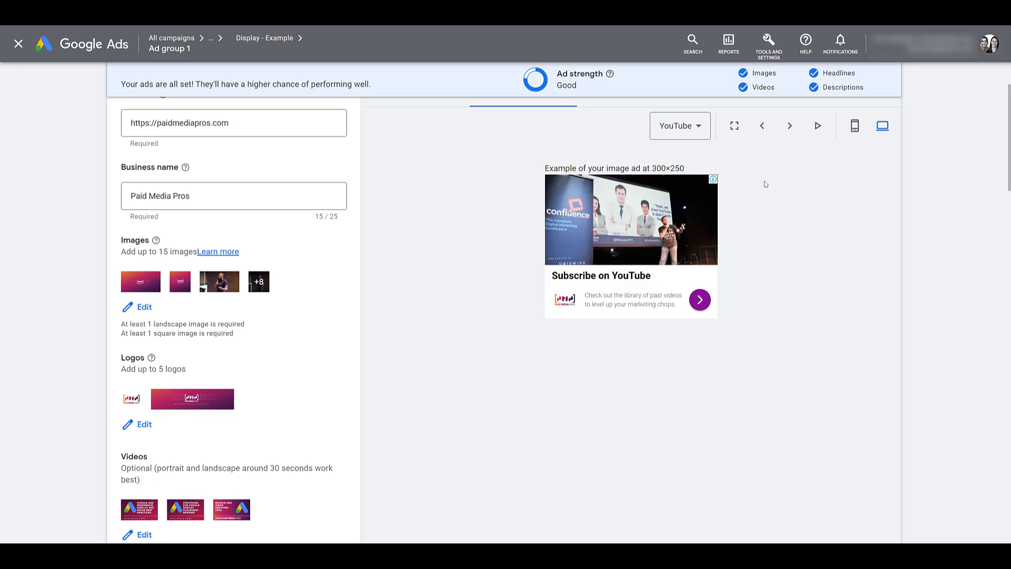
left_click(854, 127)
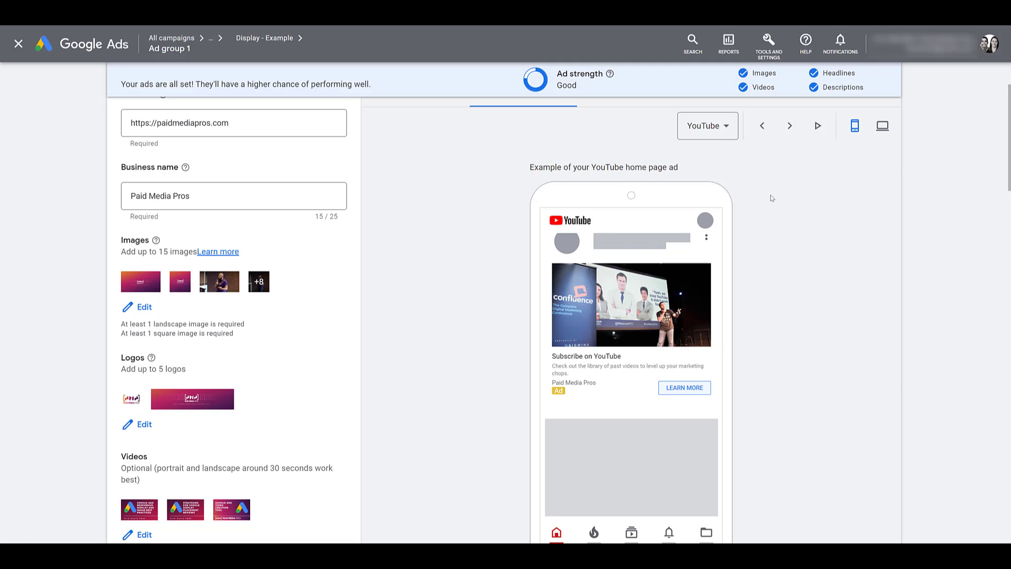
left_click(817, 125)
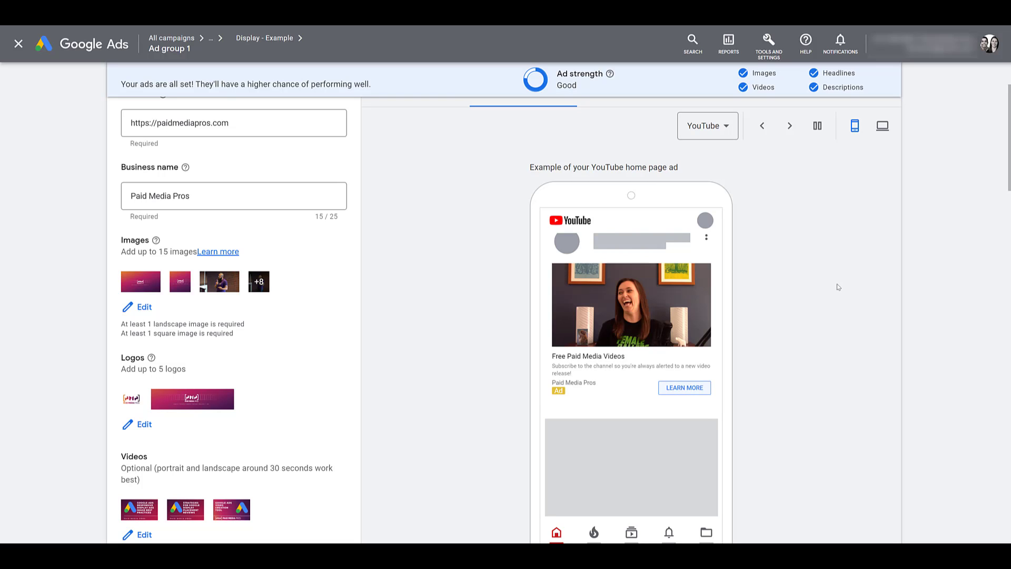
scroll(445, 268, "down", 20)
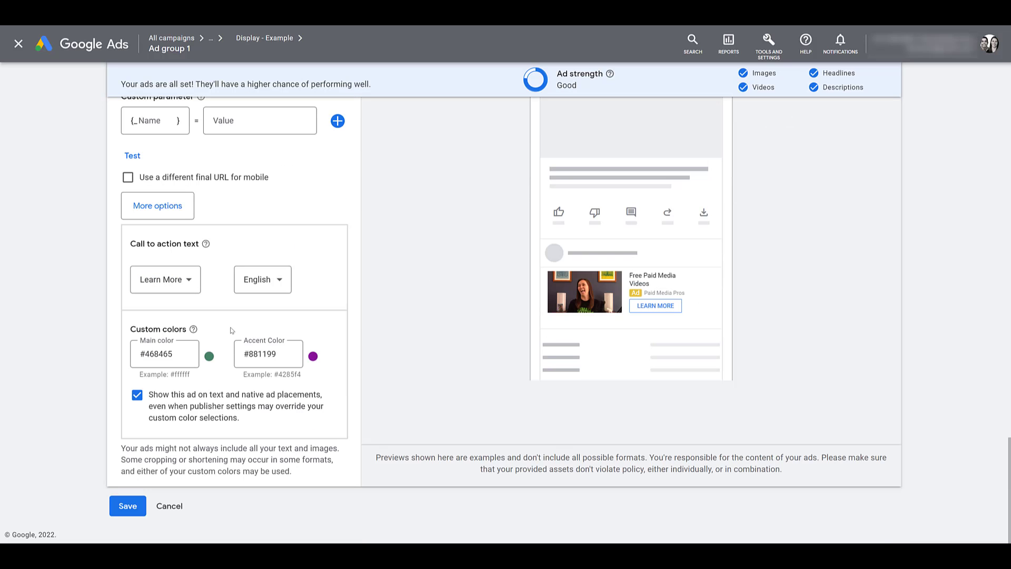
Save the responsive display ad and open its asset details
left_click(128, 507)
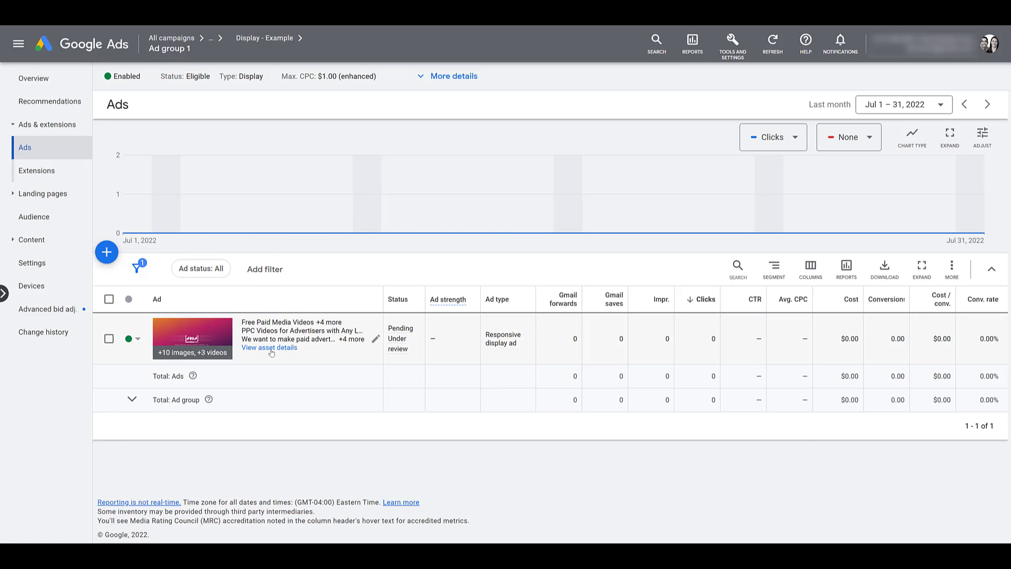
left_click(269, 348)
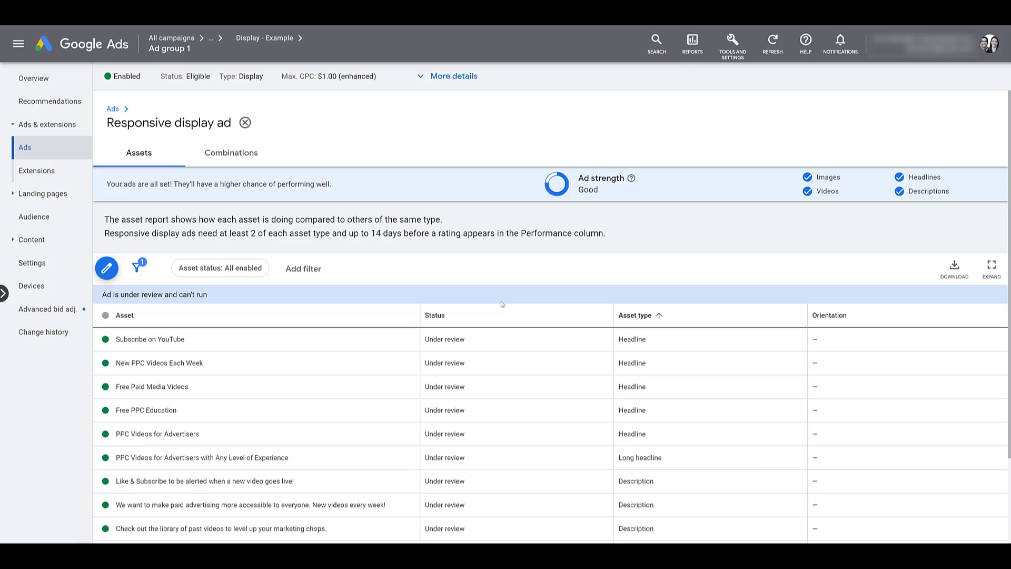
scroll(502, 303, "down", 2)
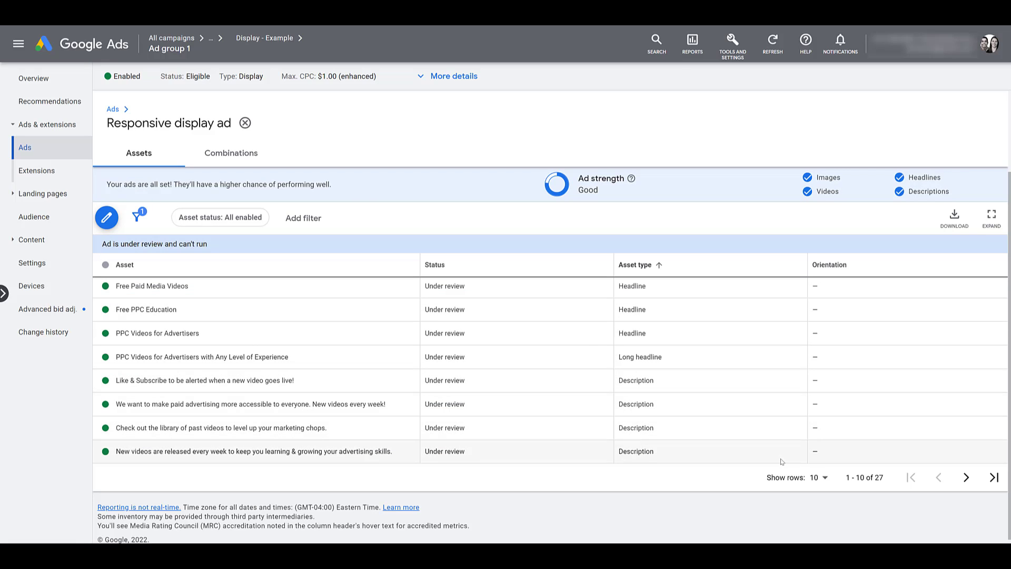
Show 100 rows to list all 27 assets, all under review
left_click(819, 477)
left_click(815, 432)
scroll(653, 274, "down", 8)
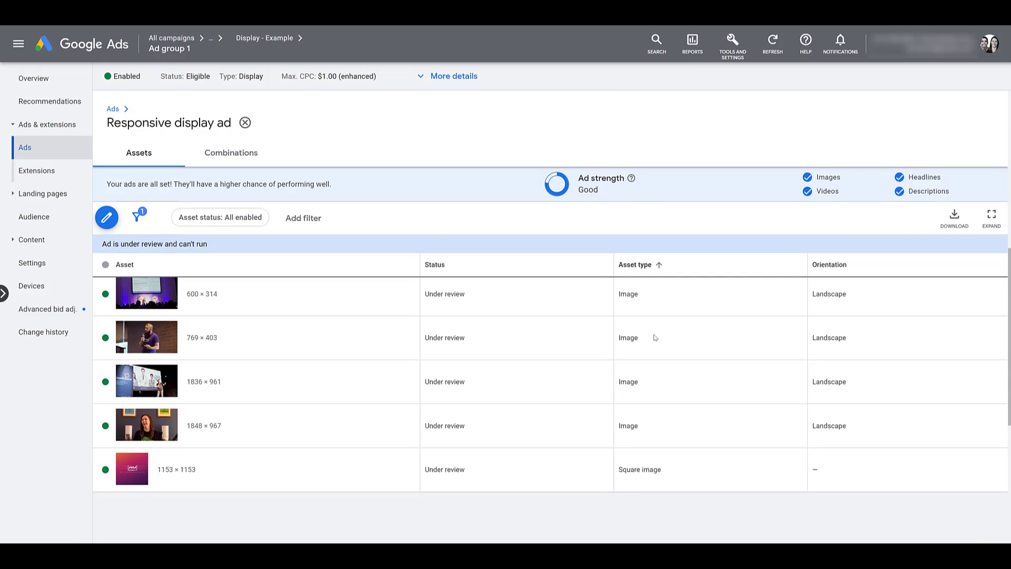
scroll(655, 337, "down", 8)
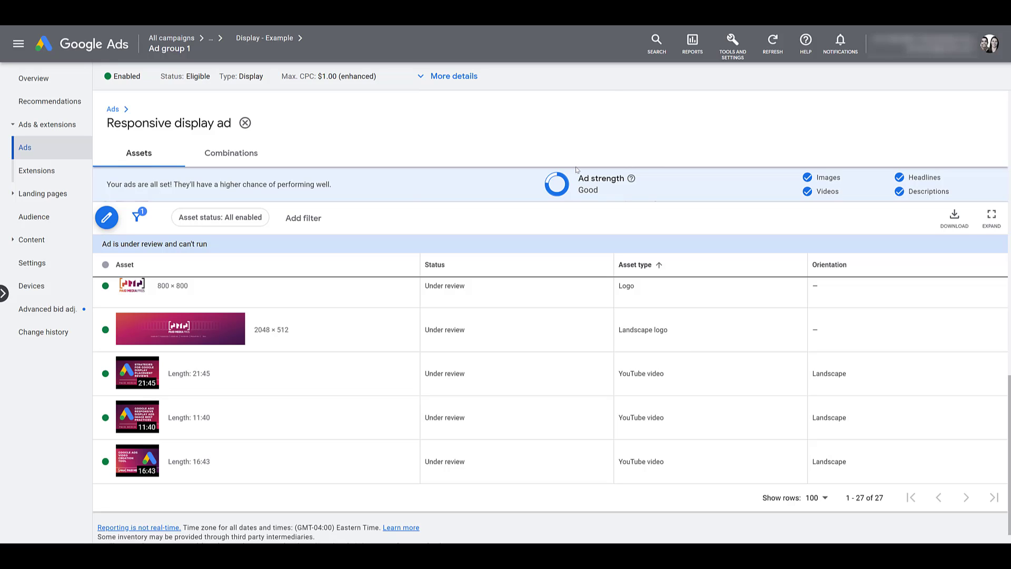
scroll(577, 169, "up", 15)
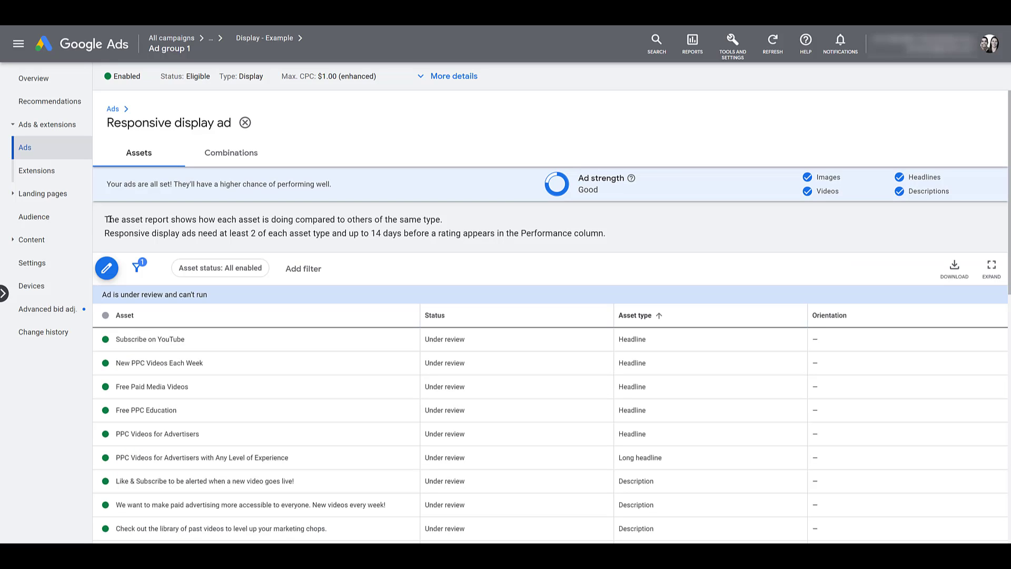